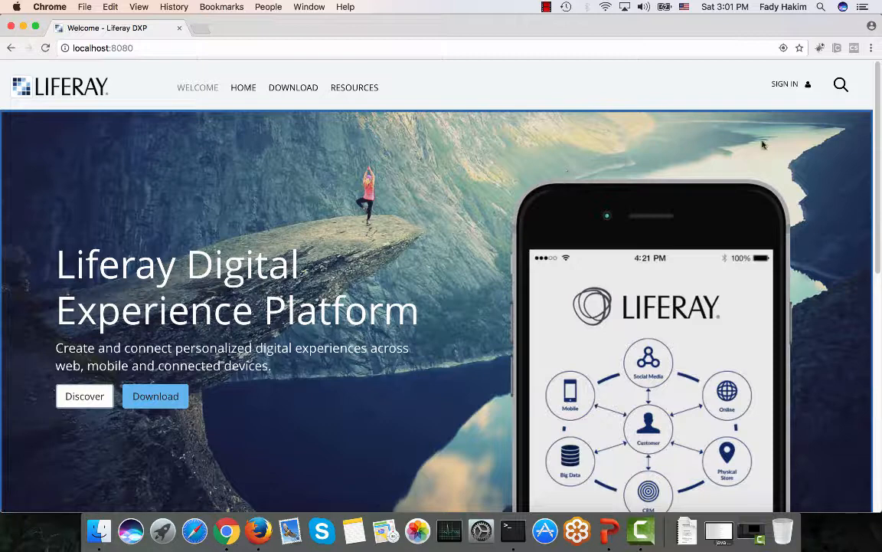
Sign in to Liferay DXP with the administrator's screen name and password.
{"action": "left_click", "coordinate": [781, 84]}
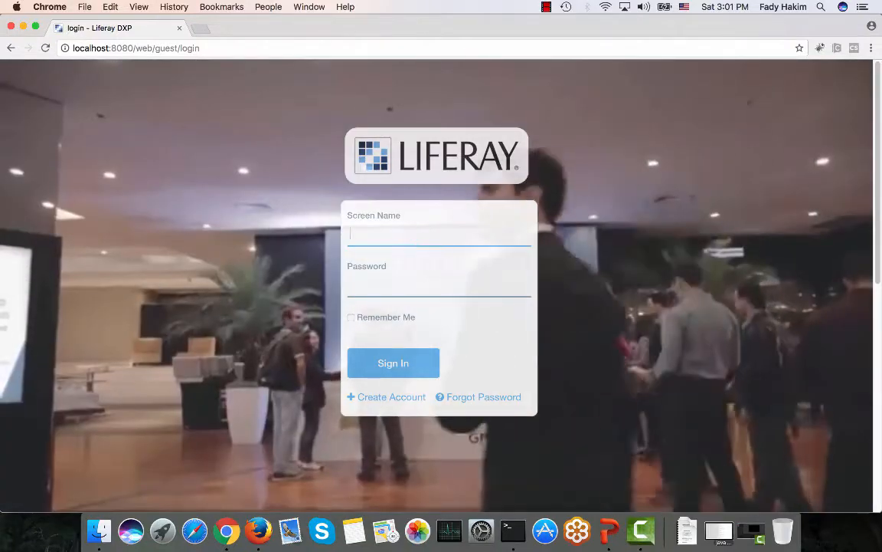
{"action": "type", "text": "bruno"}
{"action": "key", "text": "Tab"}
{"action": "type", "text": "learn"}
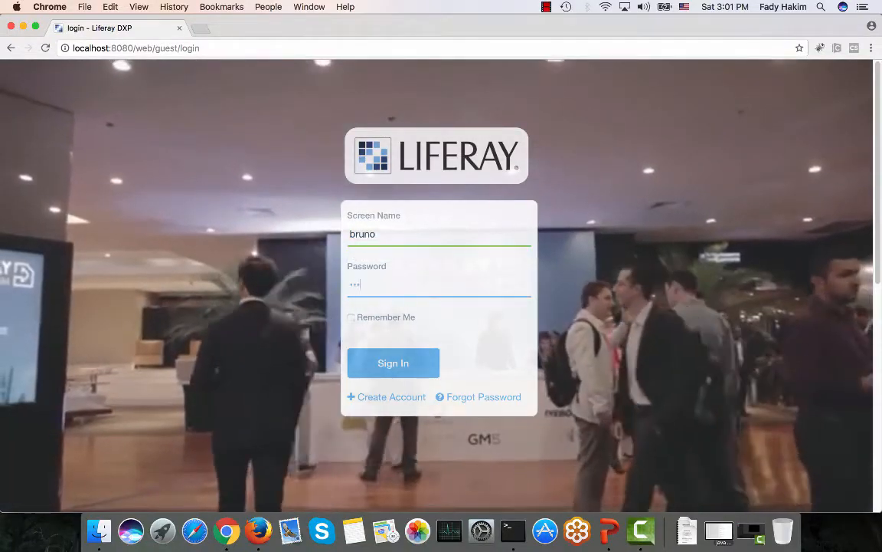
{"action": "key", "text": "Return"}
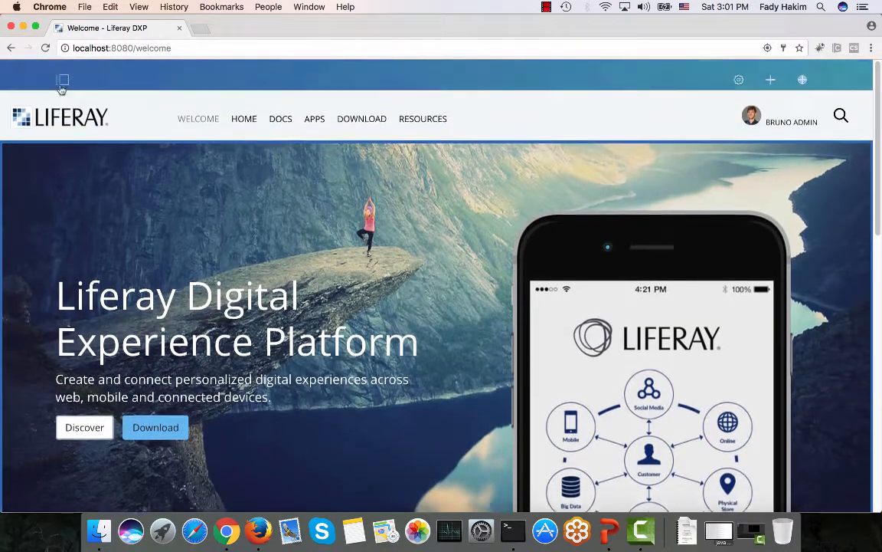
Switch to Test Site from the site administration menu's list of other sites.
{"action": "left_click", "coordinate": [61, 79]}
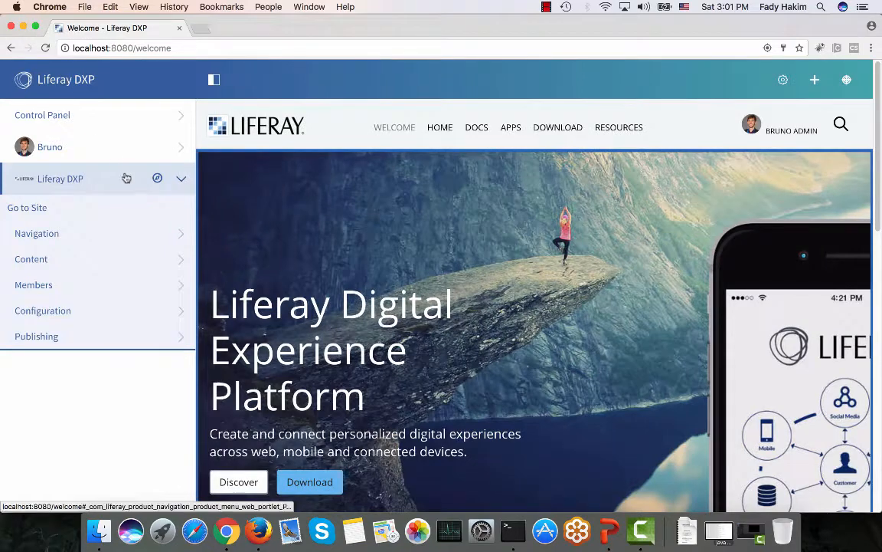
{"action": "left_click", "coordinate": [157, 179]}
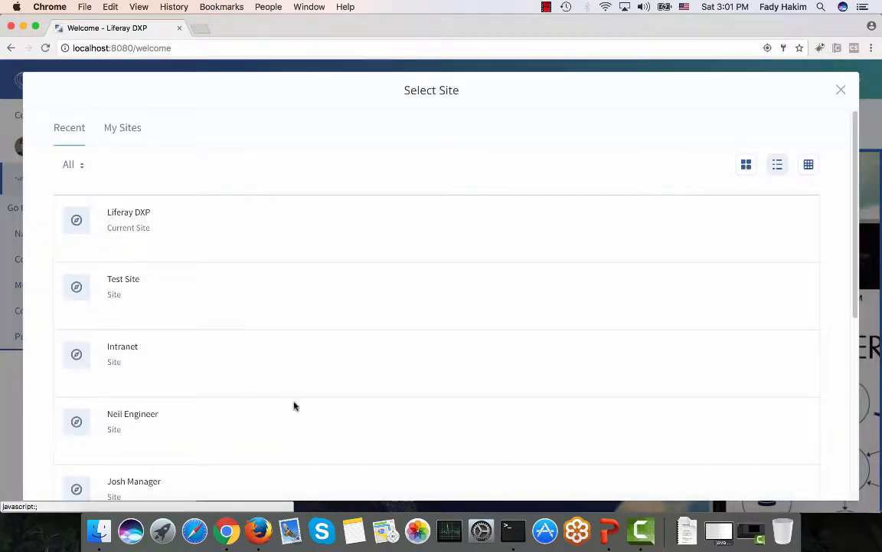
{"action": "scroll", "coordinate": [294, 406], "scroll_direction": "down", "scroll_amount": 2}
{"action": "scroll", "coordinate": [294, 406], "scroll_direction": "down", "scroll_amount": 6}
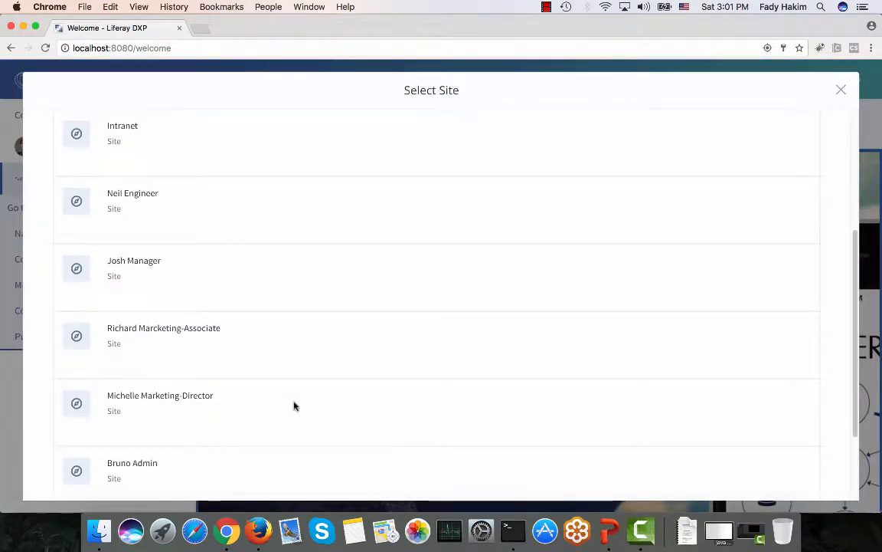
{"action": "scroll", "coordinate": [294, 406], "scroll_direction": "down", "scroll_amount": 1}
{"action": "scroll", "coordinate": [294, 406], "scroll_direction": "up", "scroll_amount": 5}
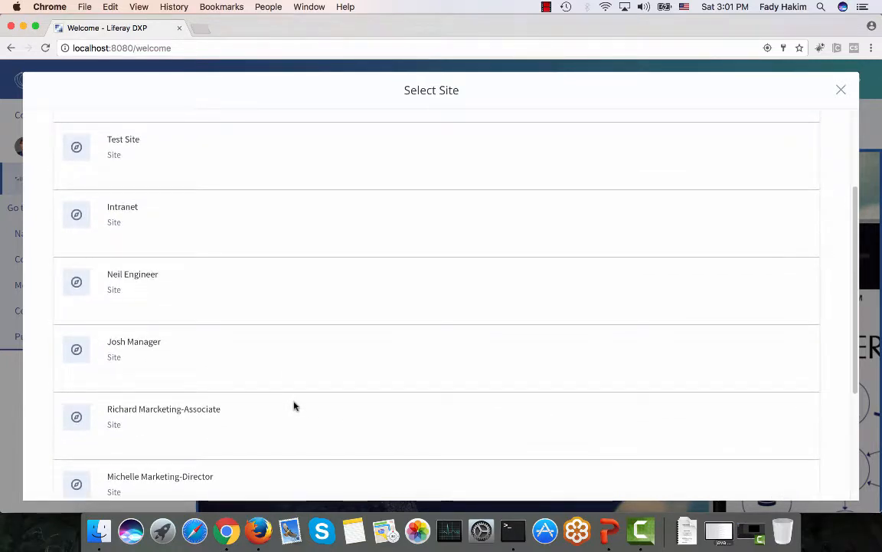
{"action": "left_click", "coordinate": [122, 144]}
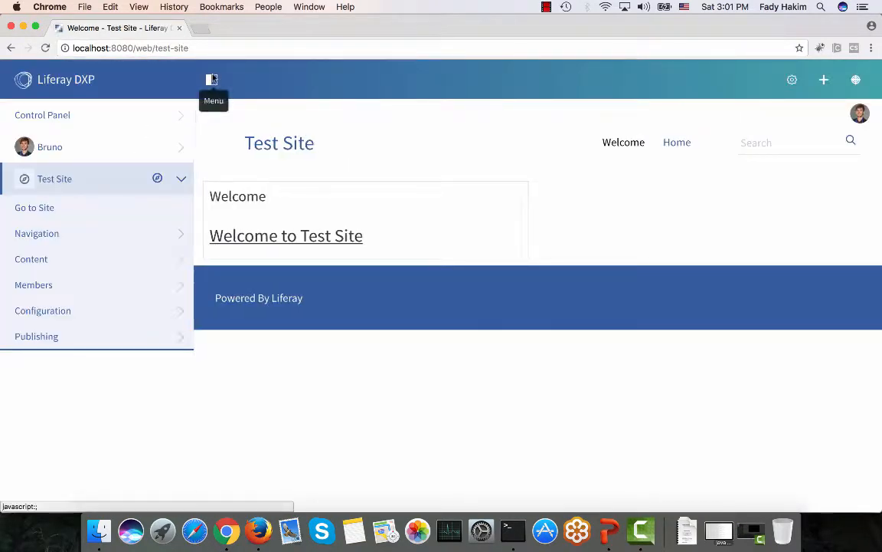
Hide the left administration sidebar to reveal the Test Site welcome page.
{"action": "left_click", "coordinate": [213, 80]}
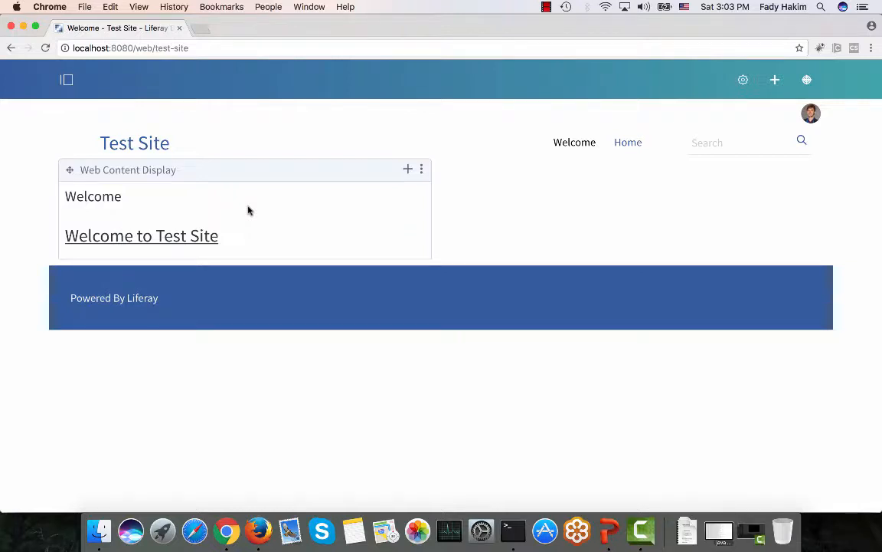
Go to Test Site's Publishing > Staging settings and select Local Live.
{"action": "left_click", "coordinate": [68, 81]}
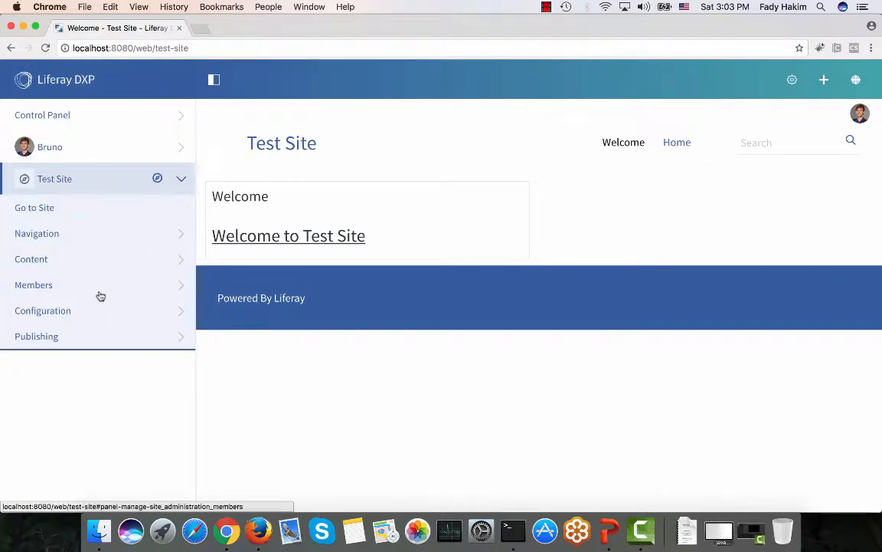
{"action": "left_click", "coordinate": [89, 315]}
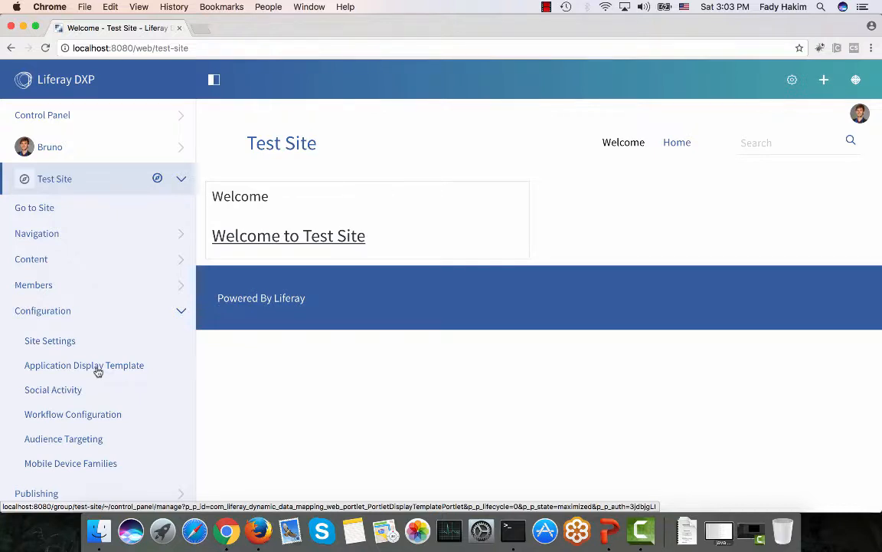
{"action": "left_click", "coordinate": [62, 500]}
{"action": "scroll", "coordinate": [65, 503], "scroll_direction": "down", "scroll_amount": 2}
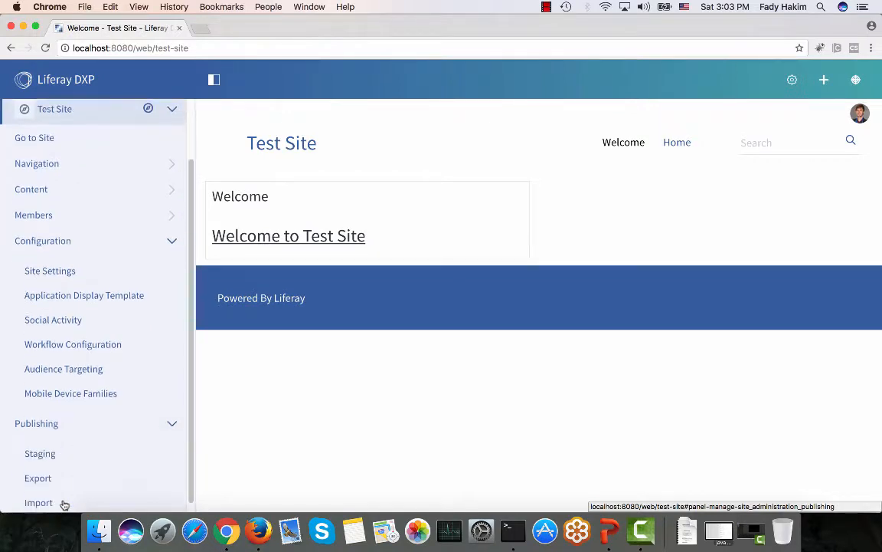
{"action": "left_click", "coordinate": [49, 455]}
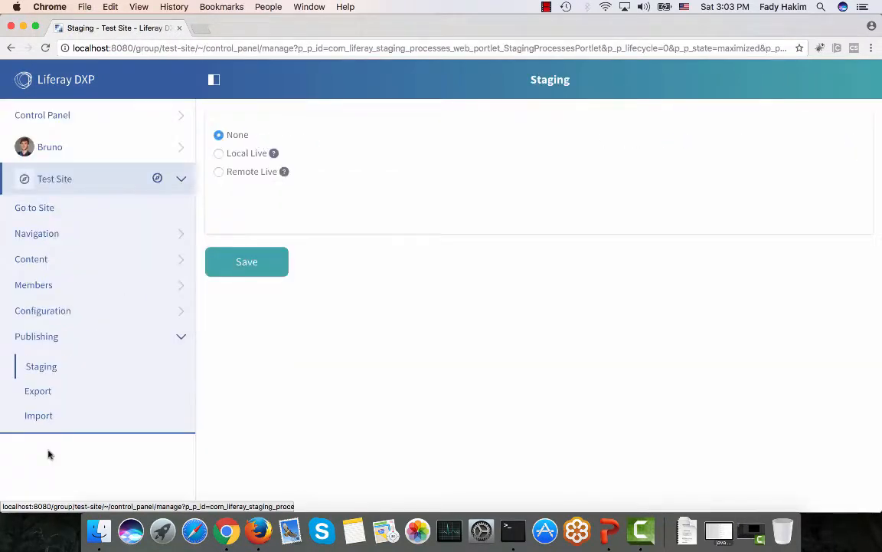
{"action": "left_click", "coordinate": [242, 159]}
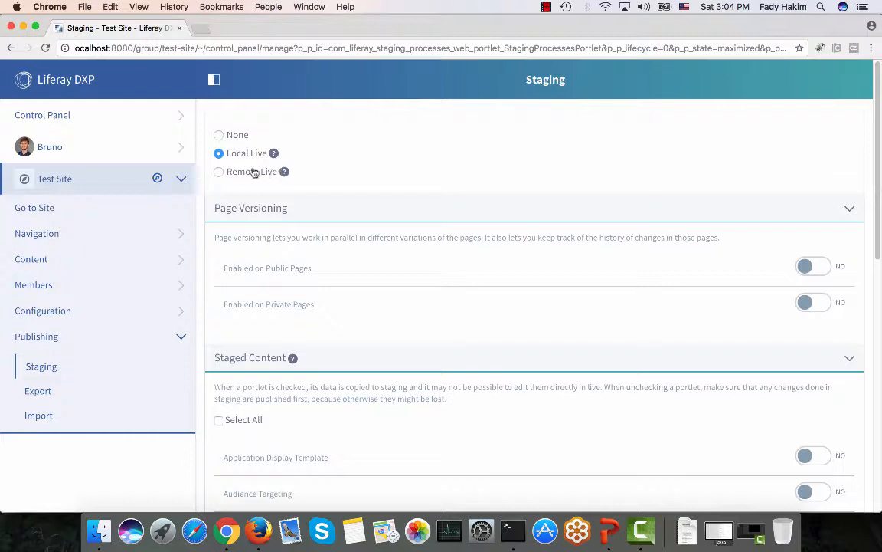
Keep Local Live, enable public page versioning, exclude Mobile Device Families, and save.
{"action": "left_click", "coordinate": [245, 174]}
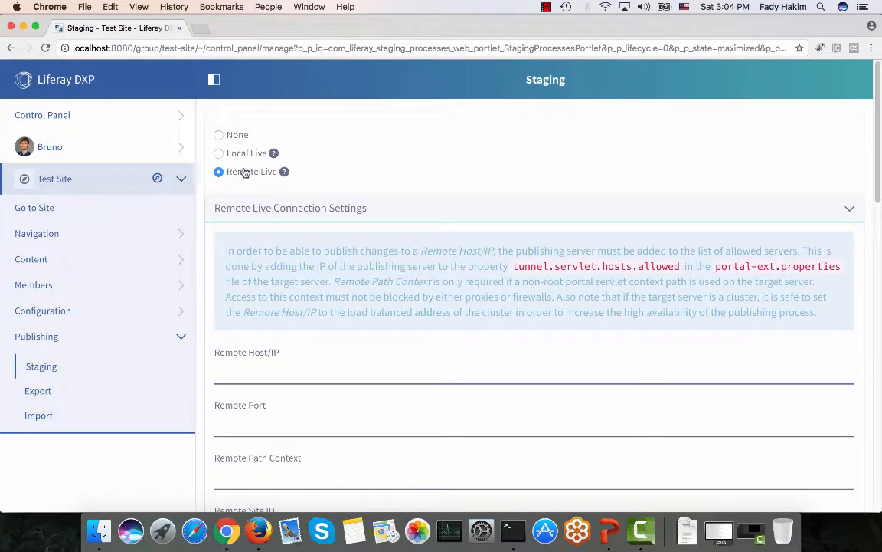
{"action": "left_click", "coordinate": [248, 156]}
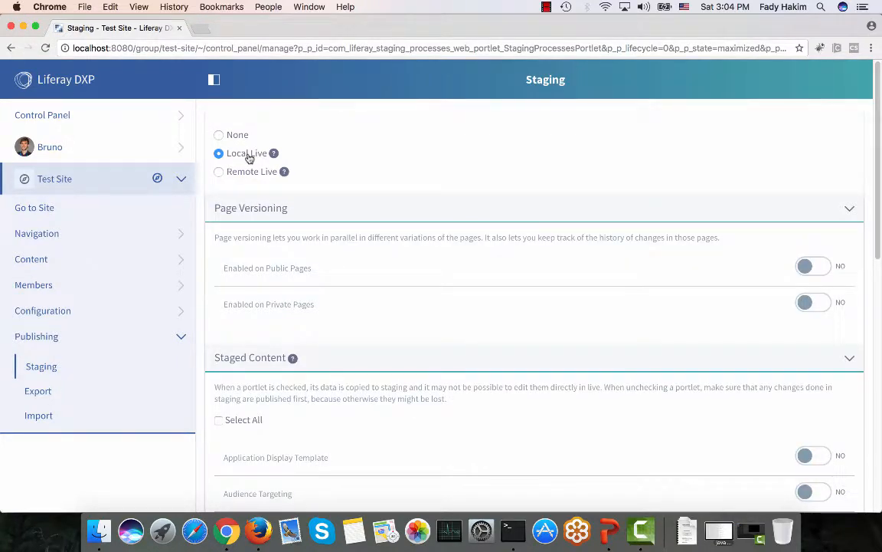
{"action": "scroll", "coordinate": [365, 329], "scroll_direction": "down", "scroll_amount": 2}
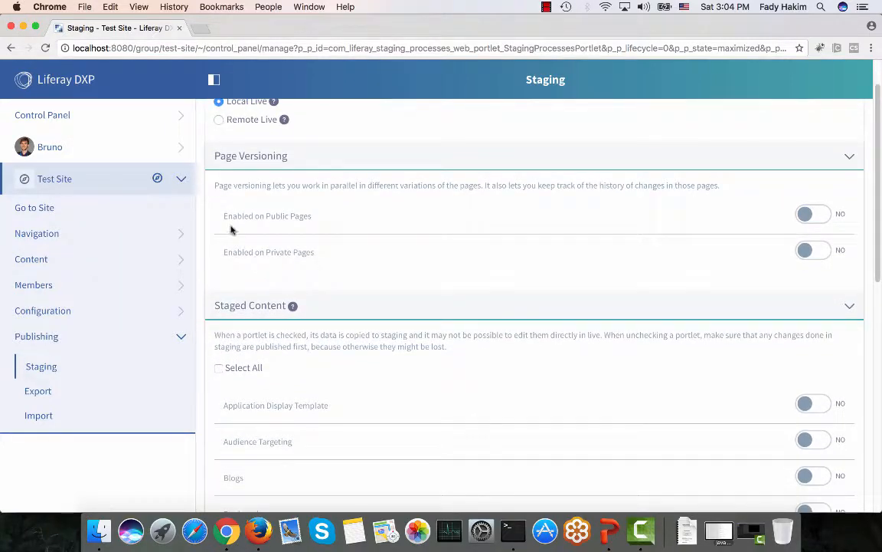
{"action": "left_click", "coordinate": [816, 219]}
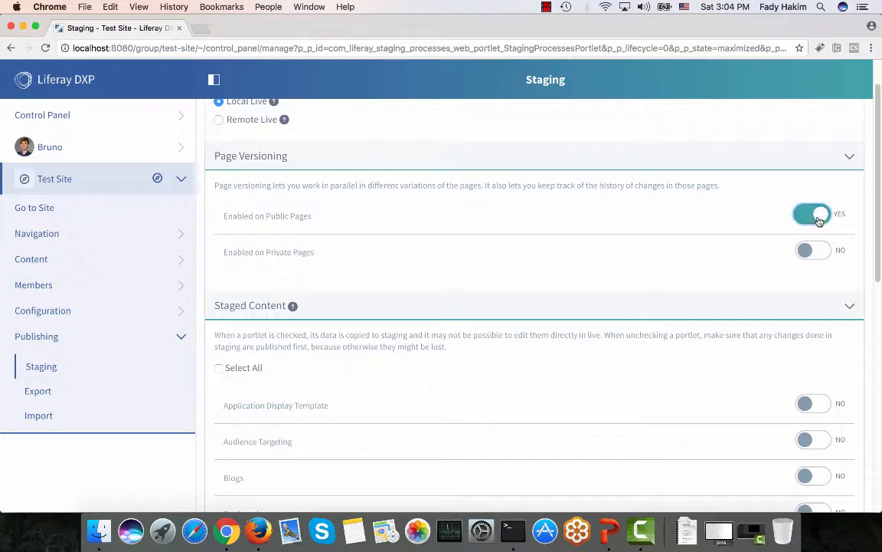
{"action": "scroll", "coordinate": [517, 287], "scroll_direction": "down", "scroll_amount": 4}
{"action": "scroll", "coordinate": [518, 288], "scroll_direction": "down", "scroll_amount": 5}
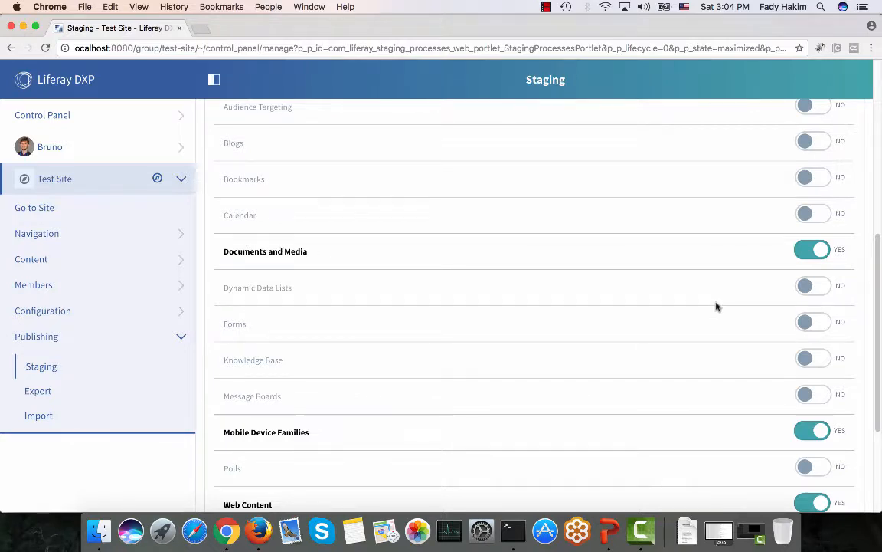
{"action": "scroll", "coordinate": [716, 306], "scroll_direction": "down", "scroll_amount": 2}
{"action": "left_click", "coordinate": [810, 352]}
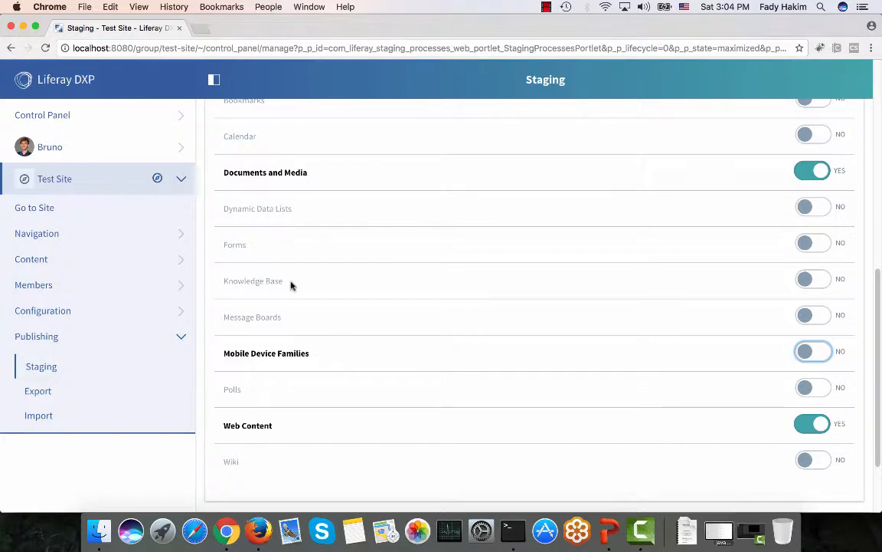
{"action": "scroll", "coordinate": [292, 286], "scroll_direction": "down", "scroll_amount": 3}
{"action": "left_click", "coordinate": [250, 430]}
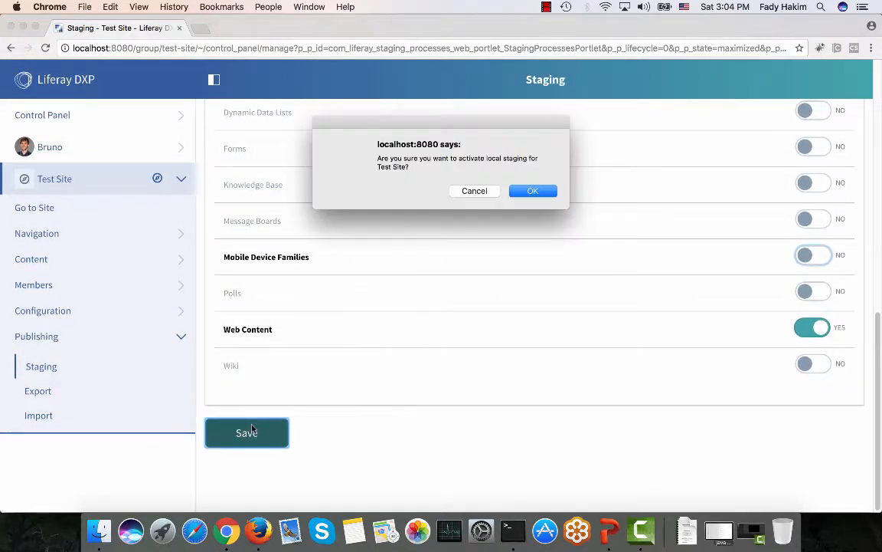
Confirm local staging activation, then toggle between Live and Staging views, ending on Live.
{"action": "left_click", "coordinate": [533, 194]}
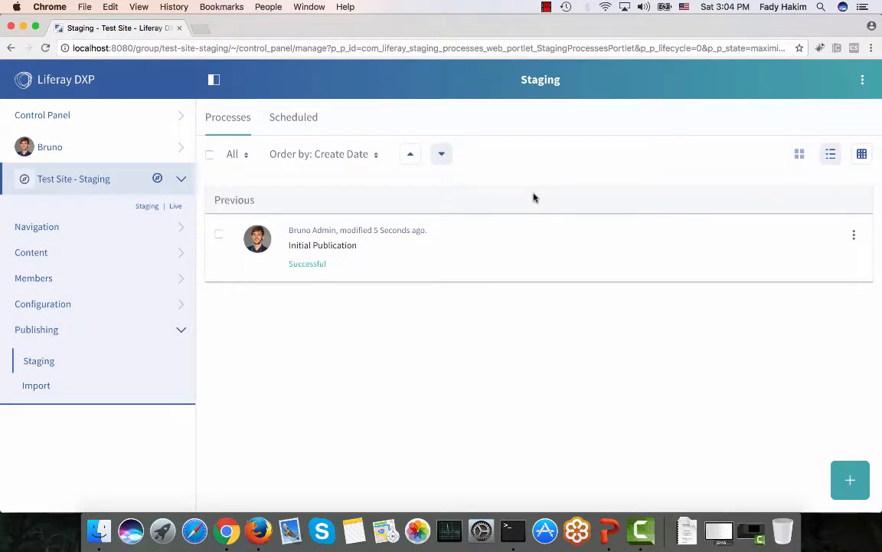
{"action": "left_click", "coordinate": [175, 206]}
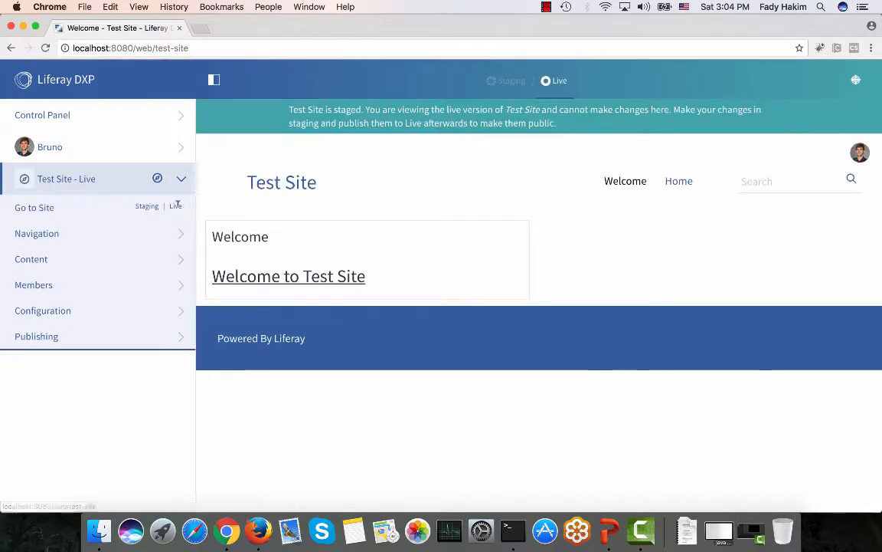
{"action": "left_click", "coordinate": [139, 207]}
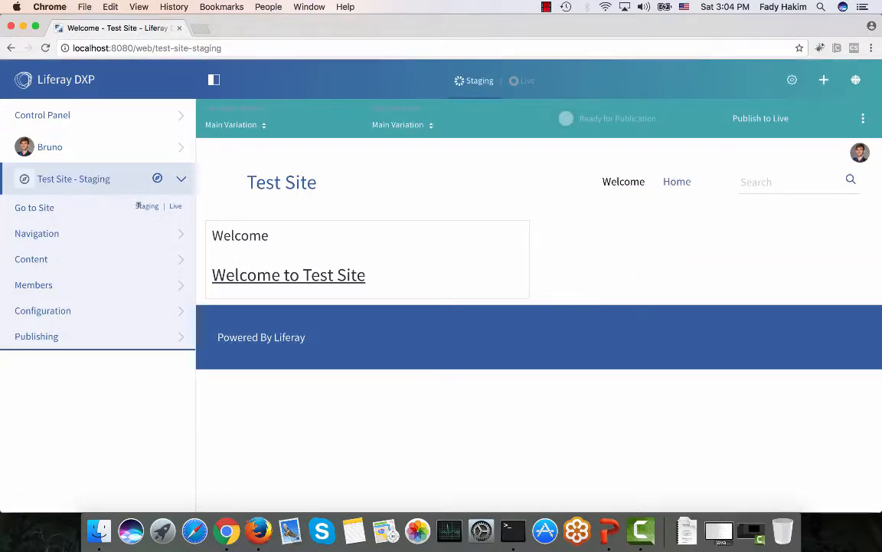
{"action": "left_click", "coordinate": [177, 208]}
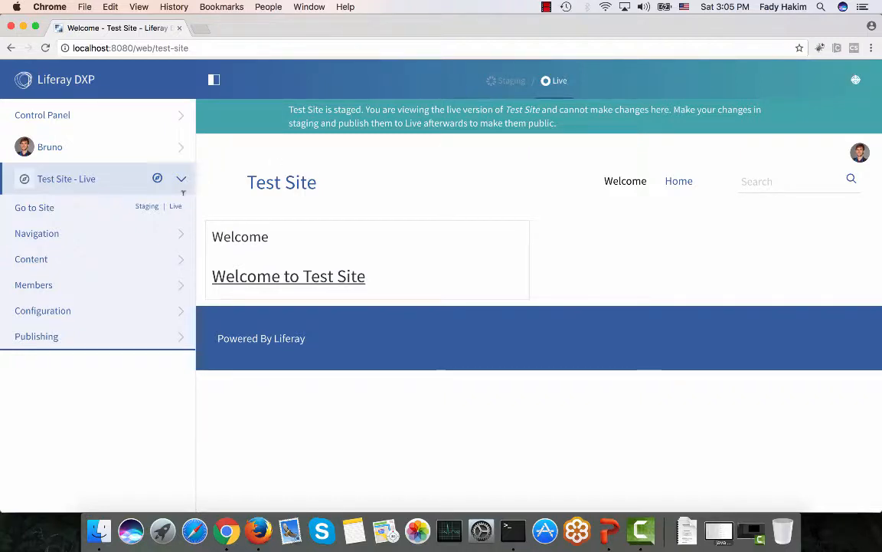
Return to Staging and open Site Pages Variation from the staging toolbar's options menu.
{"action": "left_click", "coordinate": [145, 207]}
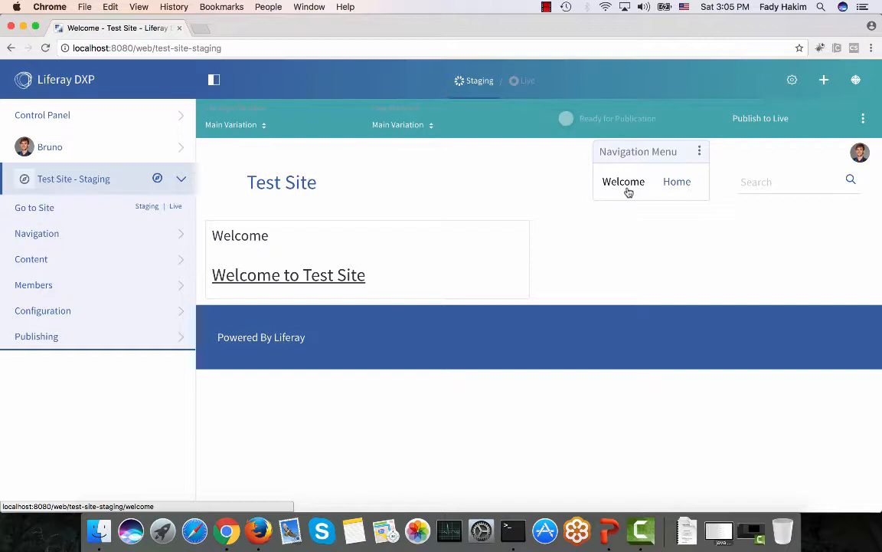
{"action": "left_click", "coordinate": [233, 126]}
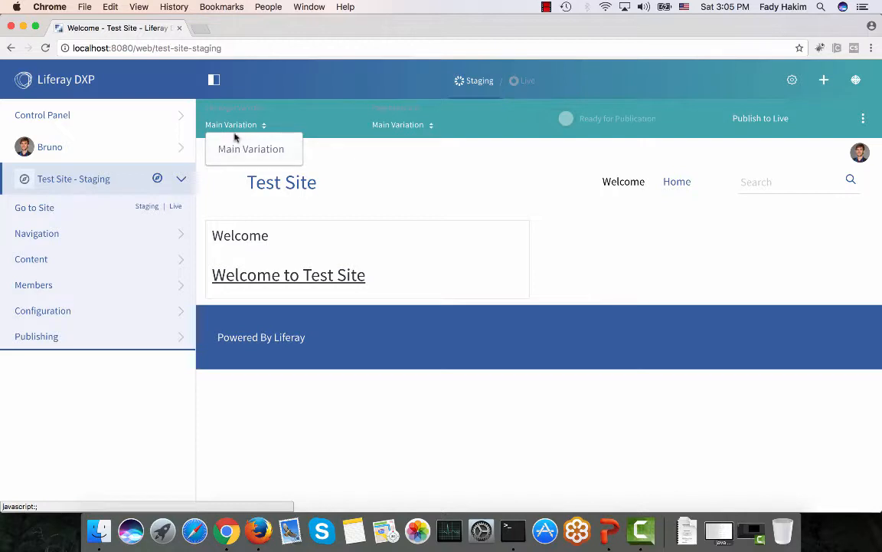
{"action": "left_click", "coordinate": [229, 122]}
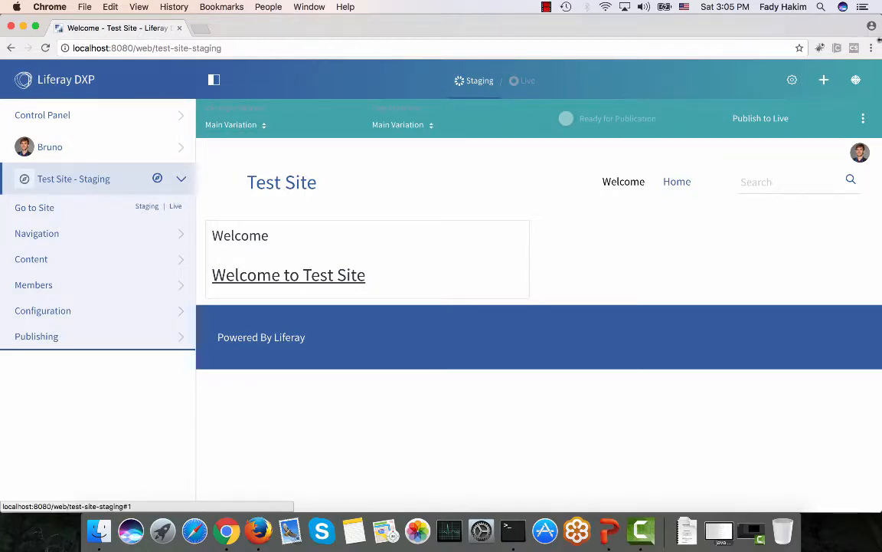
{"action": "left_click", "coordinate": [864, 119]}
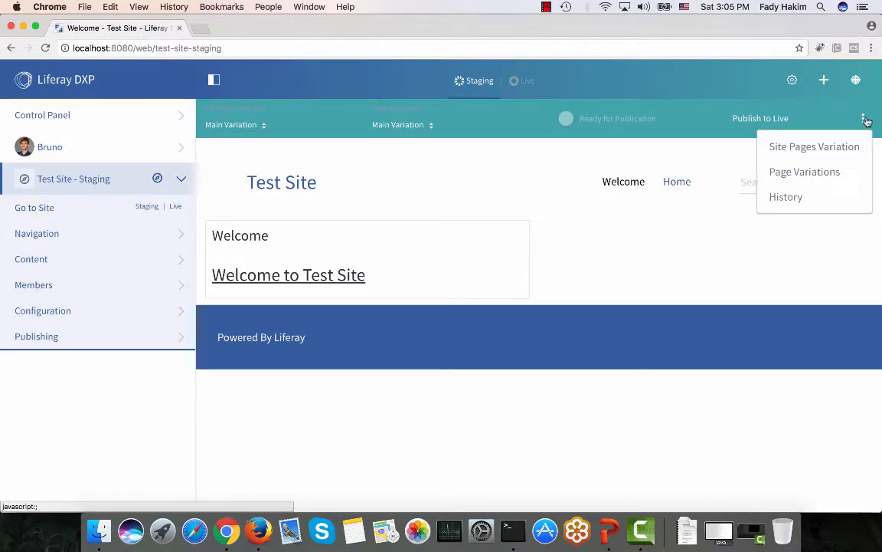
{"action": "left_click", "coordinate": [804, 148]}
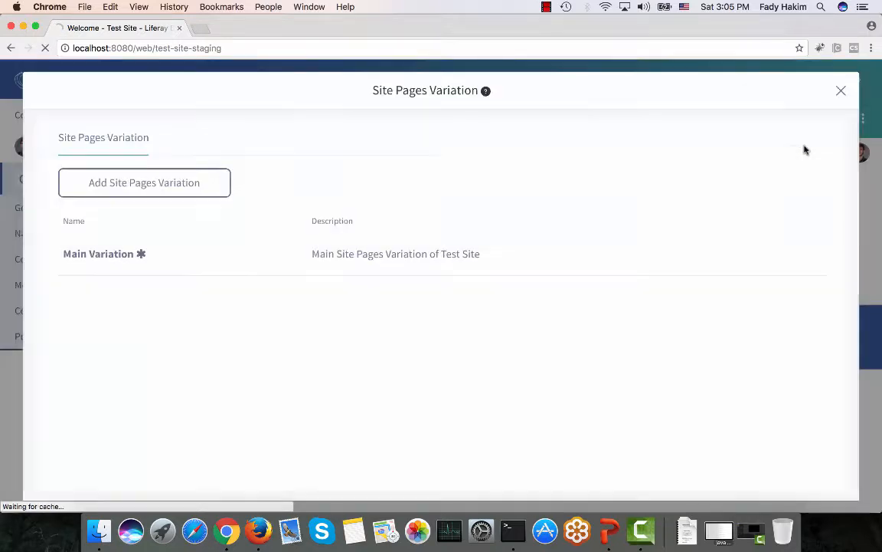
Create the New Year and Thanksgiving site pages variations, then close the variations window.
{"action": "left_click", "coordinate": [183, 177]}
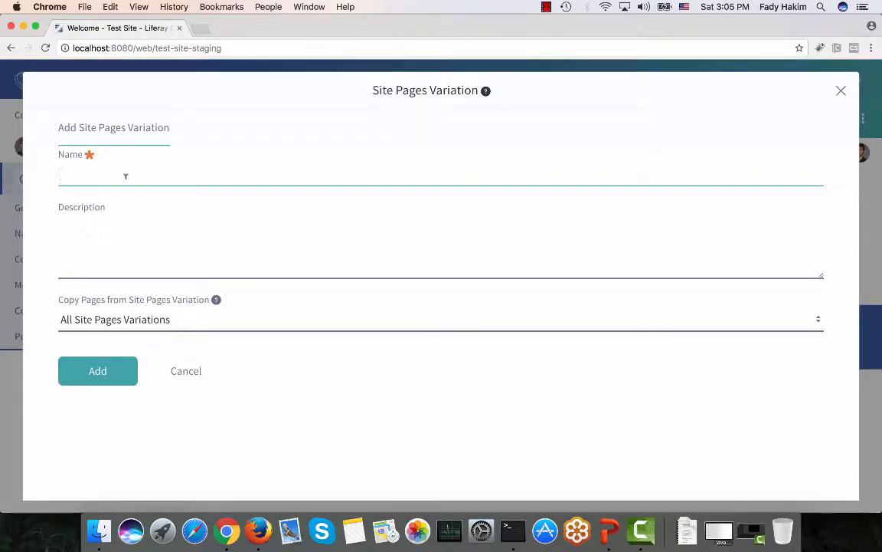
{"action": "type", "text": "New Year"}
{"action": "left_click", "coordinate": [84, 370]}
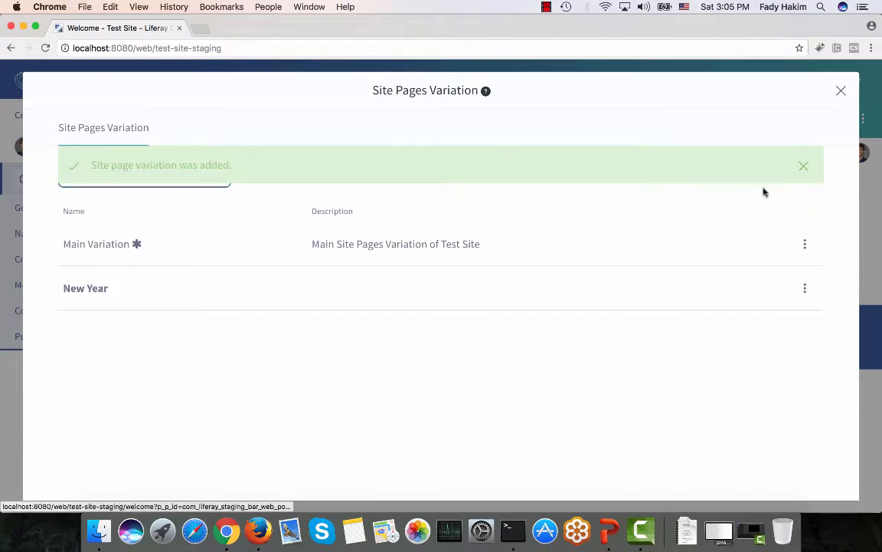
{"action": "left_click", "coordinate": [804, 166]}
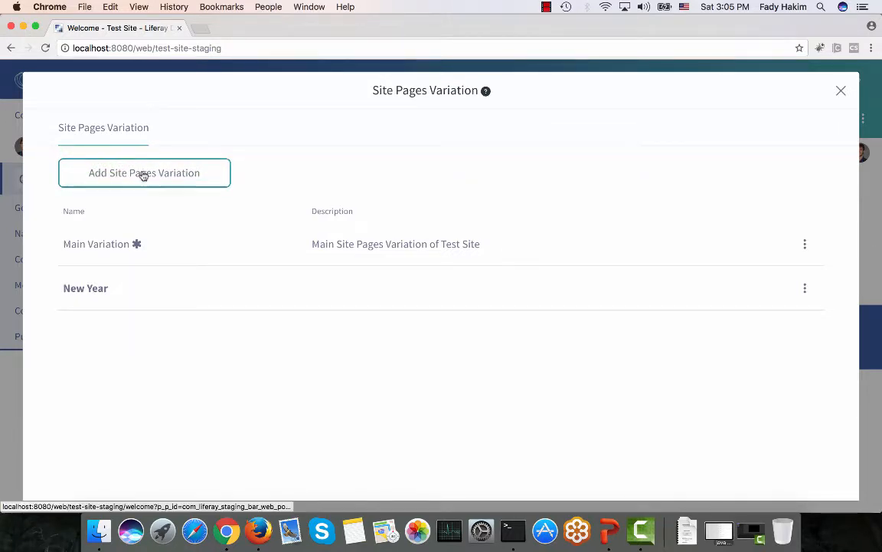
{"action": "left_click", "coordinate": [142, 172]}
{"action": "type", "text": "Thank"}
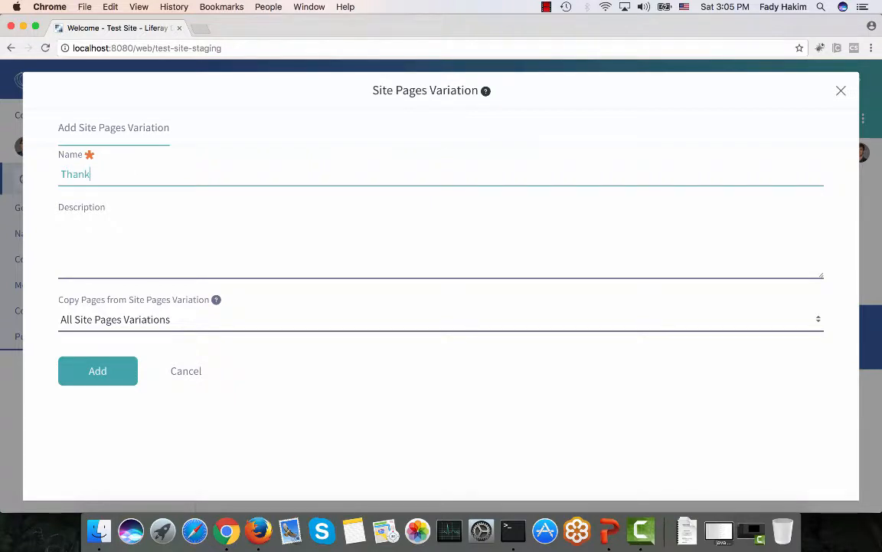
{"action": "type", "text": "sgiving"}
{"action": "left_click", "coordinate": [85, 371]}
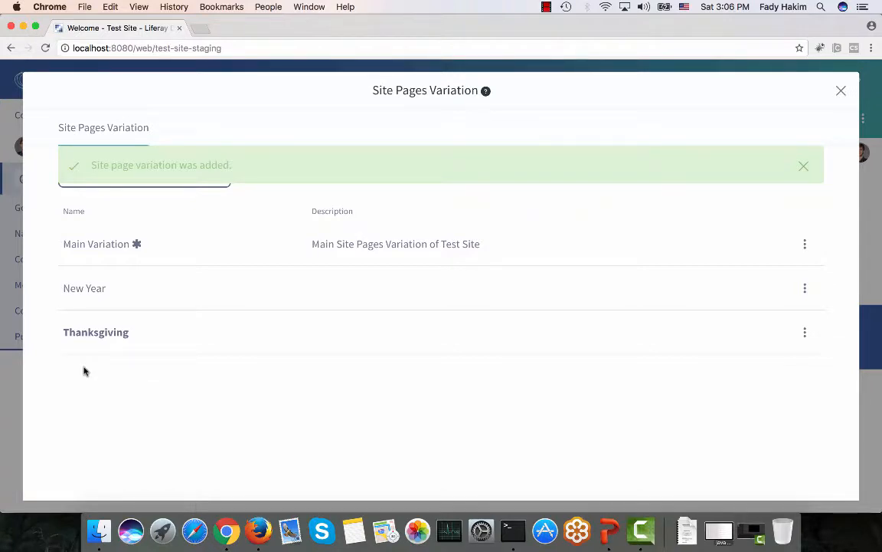
{"action": "left_click", "coordinate": [841, 92]}
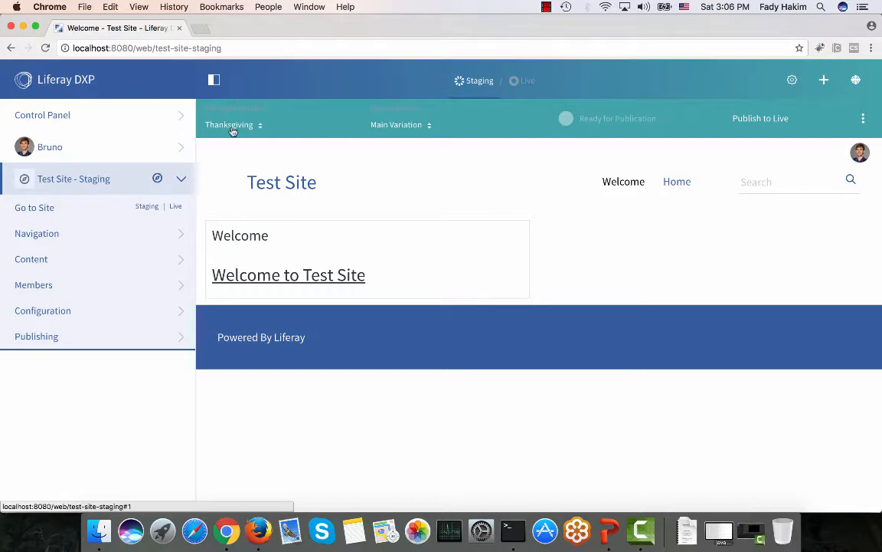
Switch the staging site between New Year and Thanksgiving variations, ending on New Year.
{"action": "left_click", "coordinate": [232, 132]}
{"action": "left_click", "coordinate": [233, 175]}
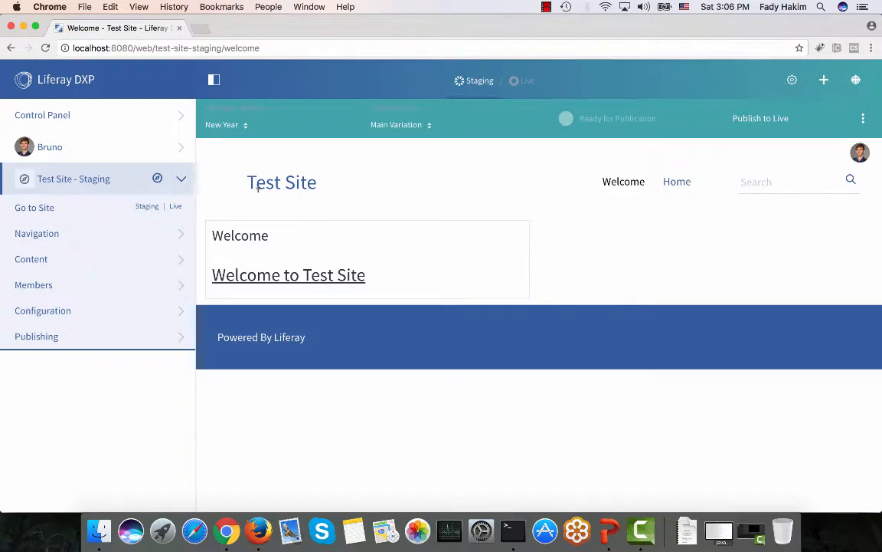
{"action": "left_click", "coordinate": [222, 126]}
{"action": "left_click", "coordinate": [230, 200]}
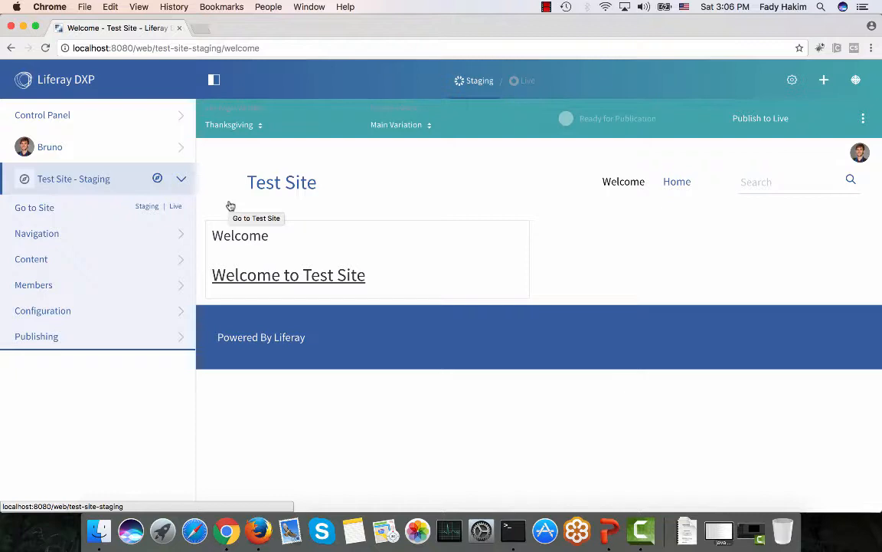
{"action": "left_click", "coordinate": [223, 125]}
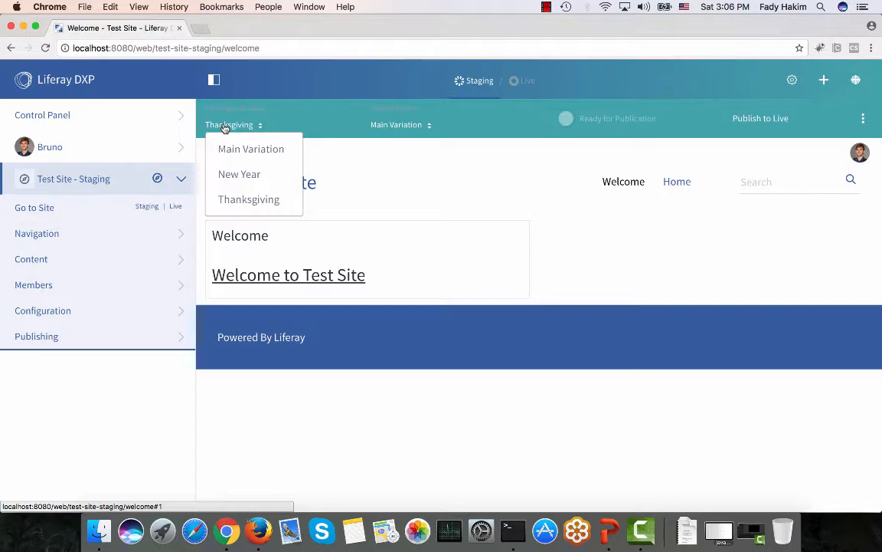
{"action": "left_click", "coordinate": [232, 184]}
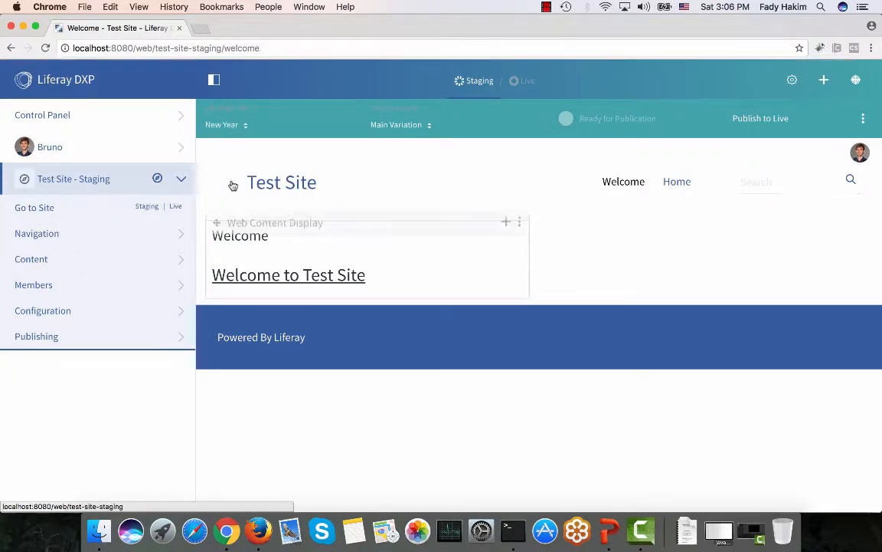
Place Happy new year in the left column, Welcome on the right, then switch to Thanksgiving.
{"action": "left_click", "coordinate": [824, 80]}
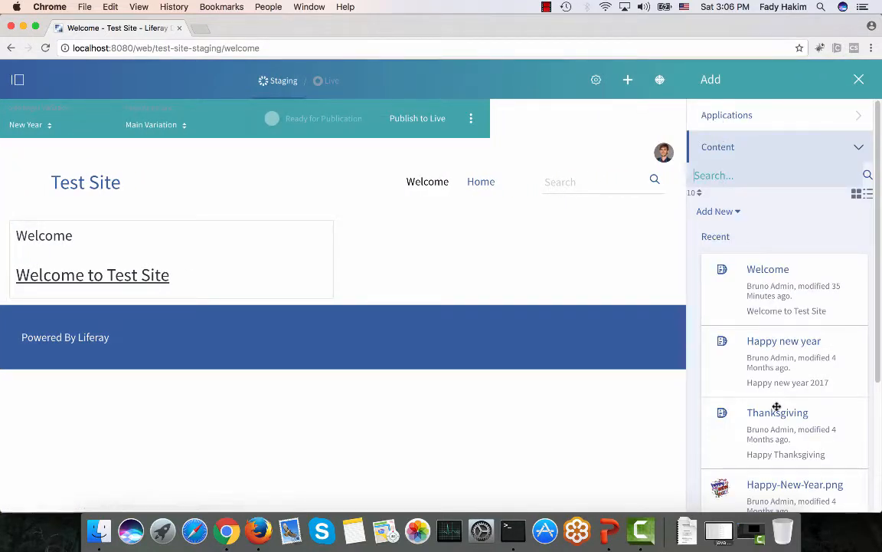
{"action": "scroll", "coordinate": [779, 321], "scroll_direction": "down", "scroll_amount": 2}
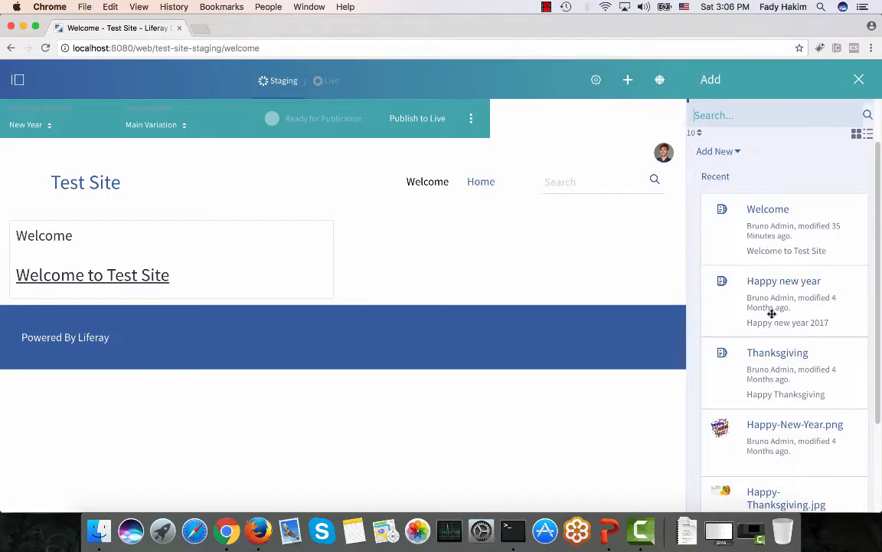
{"action": "left_click_drag", "start_coordinate": [723, 306], "coordinate": [410, 222]}
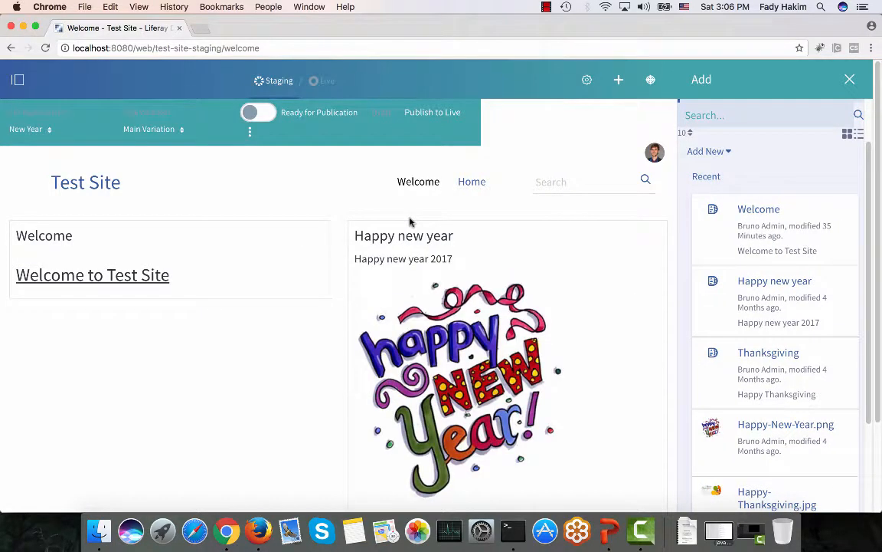
{"action": "left_click_drag", "start_coordinate": [495, 204], "coordinate": [194, 227]}
{"action": "scroll", "coordinate": [229, 268], "scroll_direction": "down", "scroll_amount": 3}
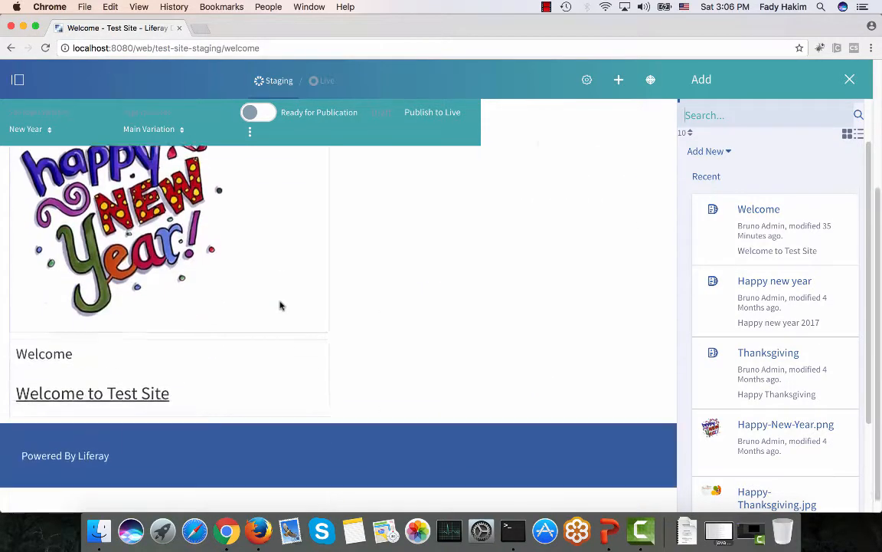
{"action": "left_click_drag", "start_coordinate": [235, 319], "coordinate": [512, 221]}
{"action": "scroll", "coordinate": [548, 250], "scroll_direction": "up", "scroll_amount": 3}
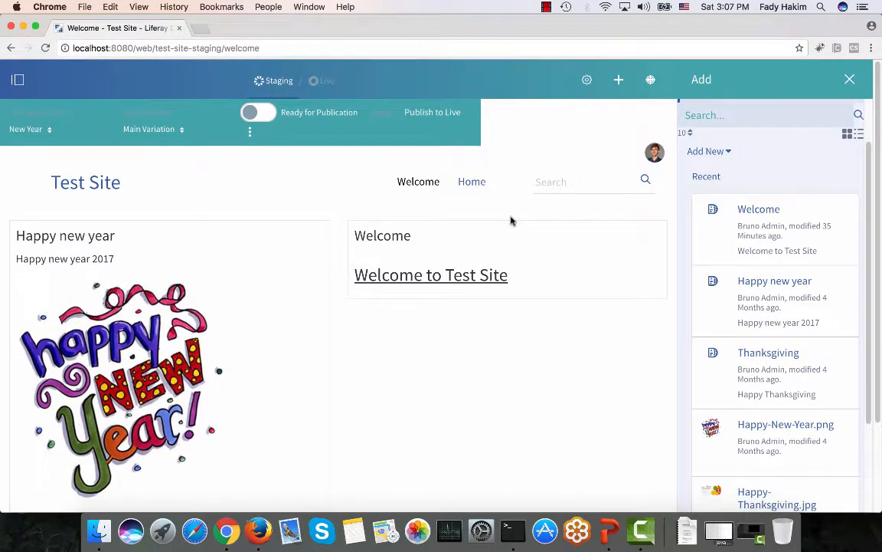
{"action": "left_click", "coordinate": [849, 79]}
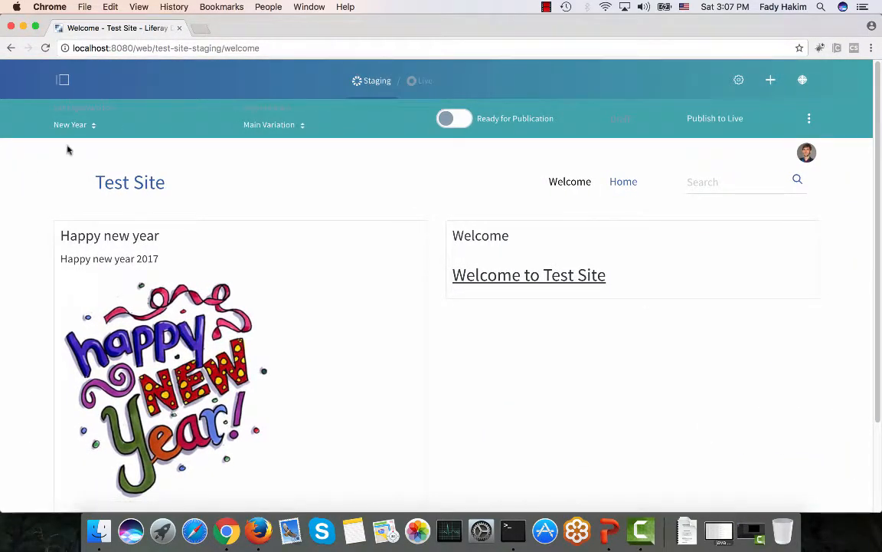
{"action": "left_click", "coordinate": [76, 131]}
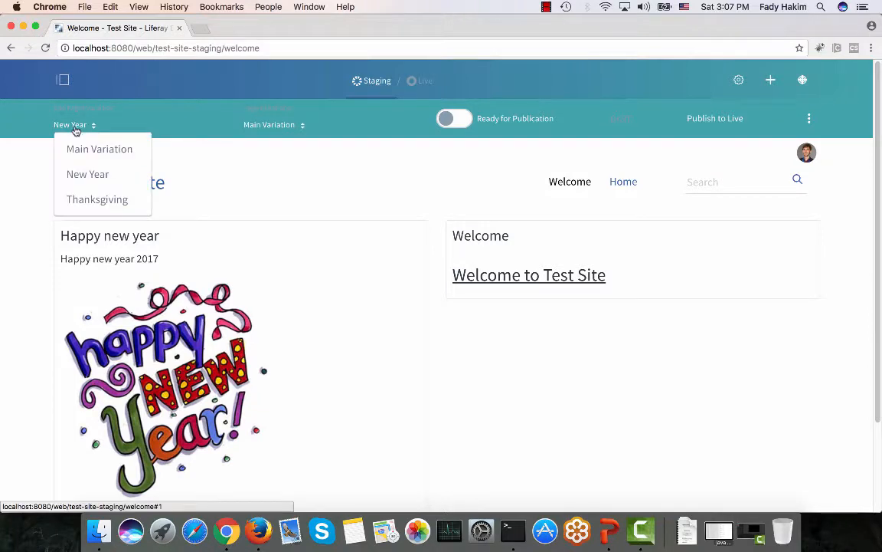
{"action": "left_click", "coordinate": [71, 201]}
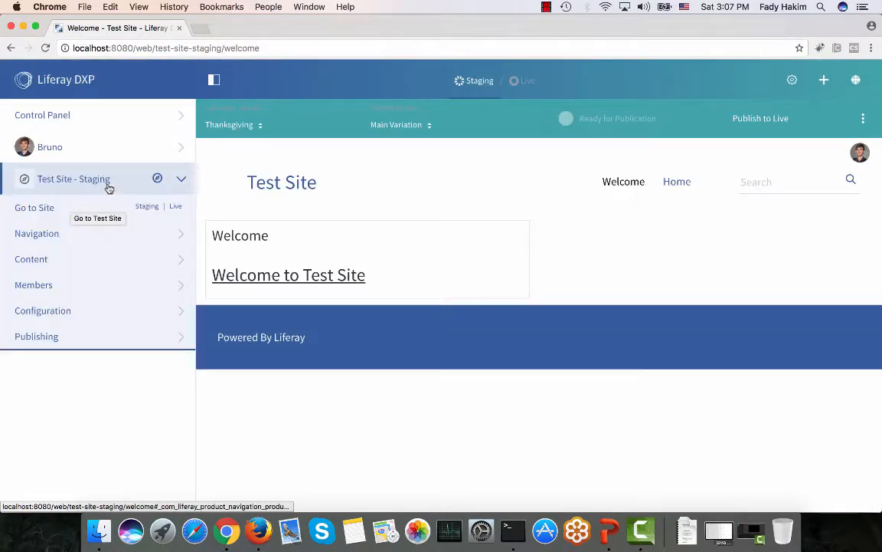
Set the Thanksgiving Welcome page to the 1 Column layout and save it.
{"action": "left_click", "coordinate": [793, 82]}
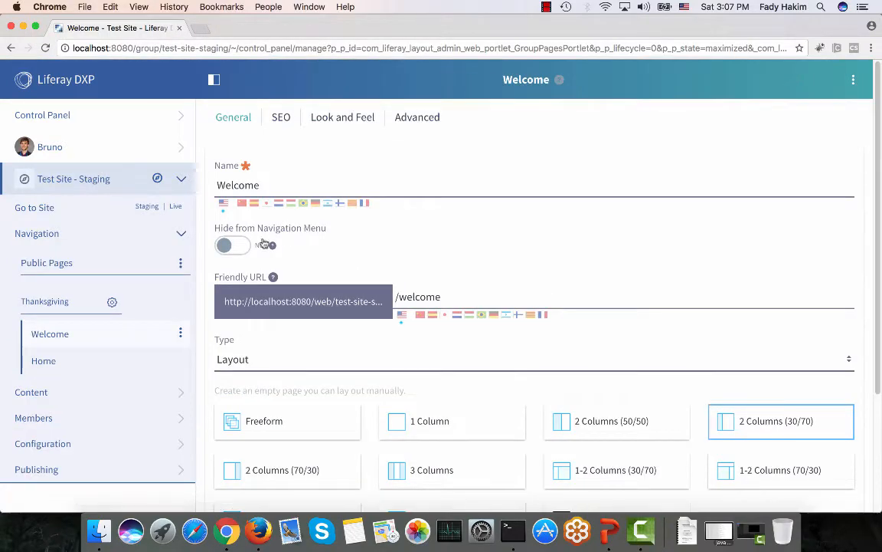
{"action": "scroll", "coordinate": [343, 322], "scroll_direction": "down", "scroll_amount": 2}
{"action": "left_click", "coordinate": [418, 364]}
{"action": "scroll", "coordinate": [350, 306], "scroll_direction": "down", "scroll_amount": 4}
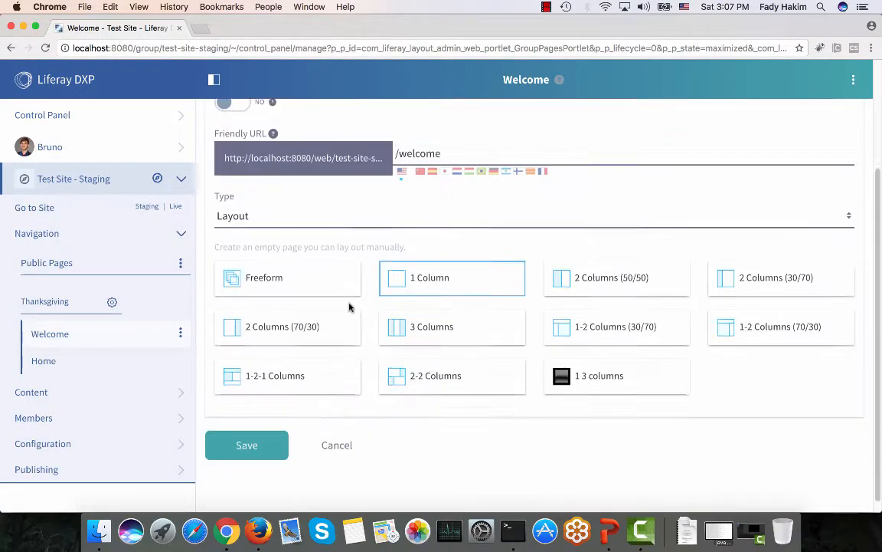
{"action": "left_click", "coordinate": [261, 444]}
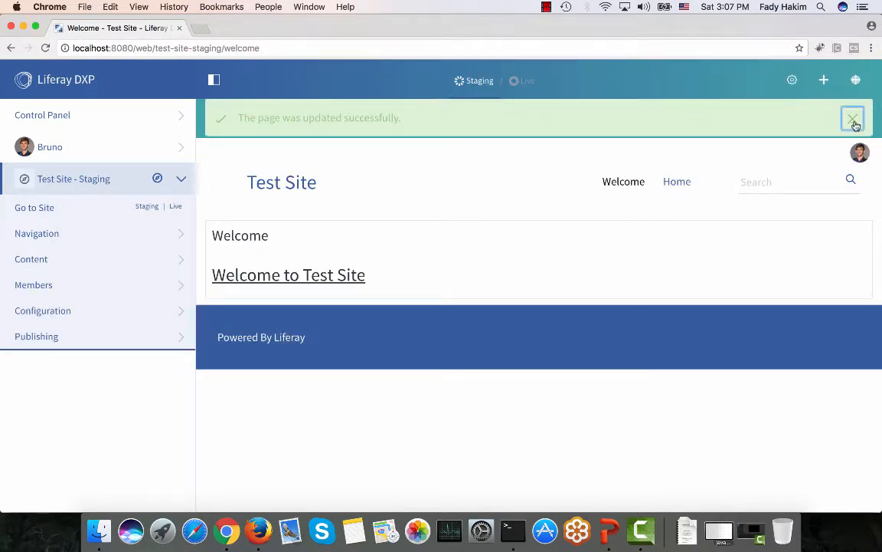
{"action": "left_click", "coordinate": [853, 118]}
Place the Thanksgiving web content, with its Happy Thanksgiving turkey image, below the Welcome portlet.
{"action": "left_click", "coordinate": [823, 80]}
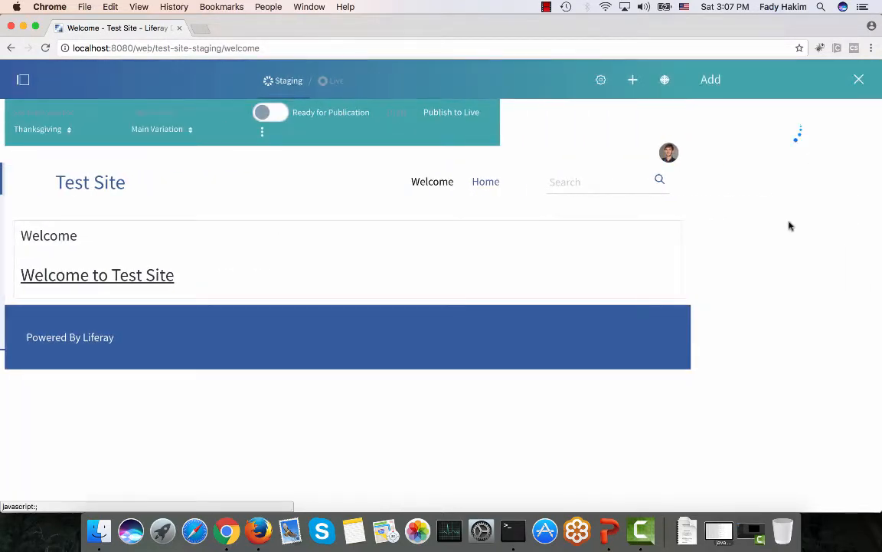
{"action": "scroll", "coordinate": [789, 226], "scroll_direction": "down", "scroll_amount": 5}
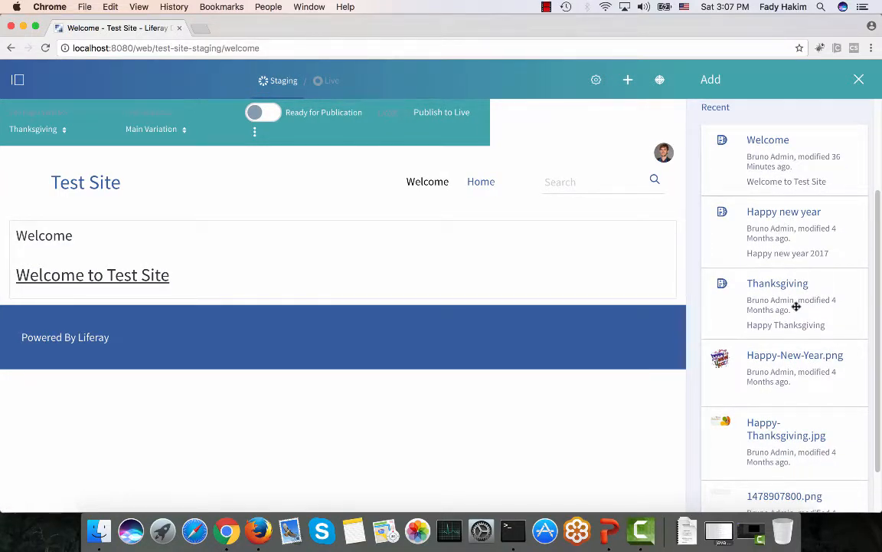
{"action": "left_click_drag", "start_coordinate": [797, 307], "coordinate": [485, 270]}
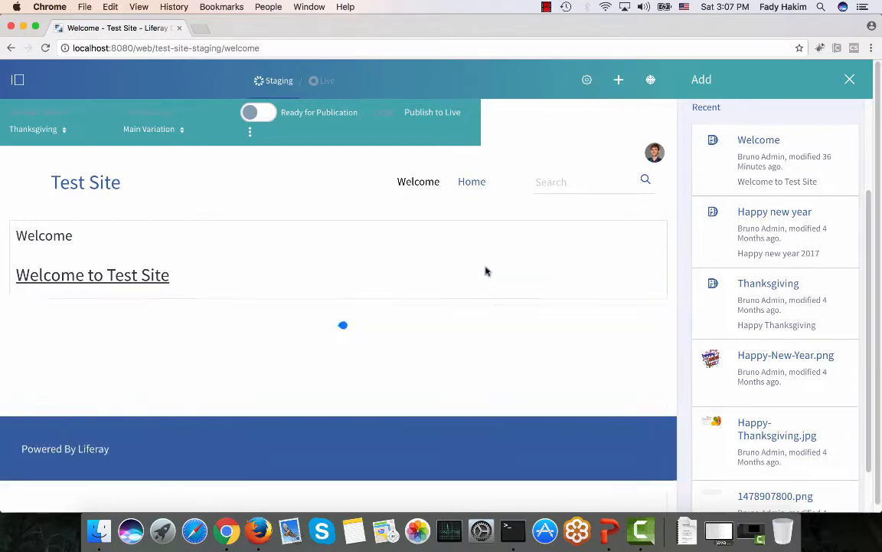
{"action": "left_click", "coordinate": [850, 79]}
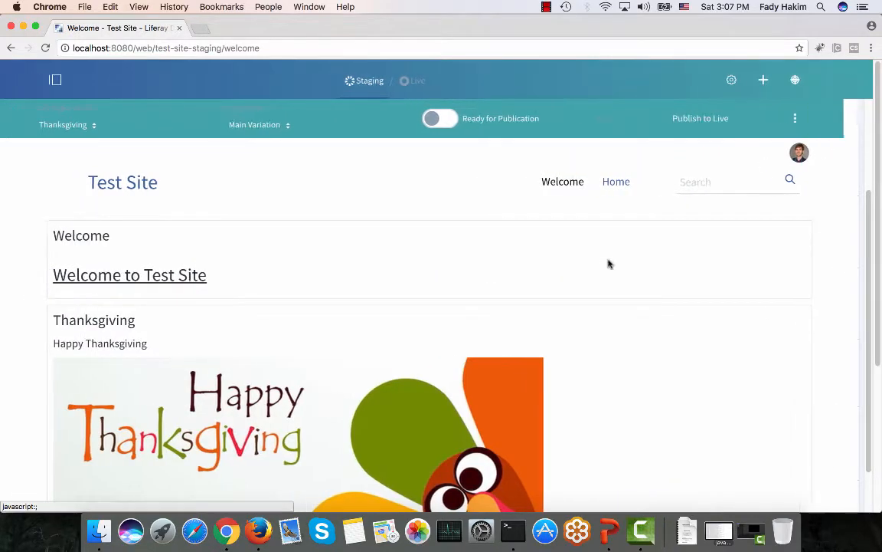
{"action": "scroll", "coordinate": [369, 224], "scroll_direction": "down", "scroll_amount": 5}
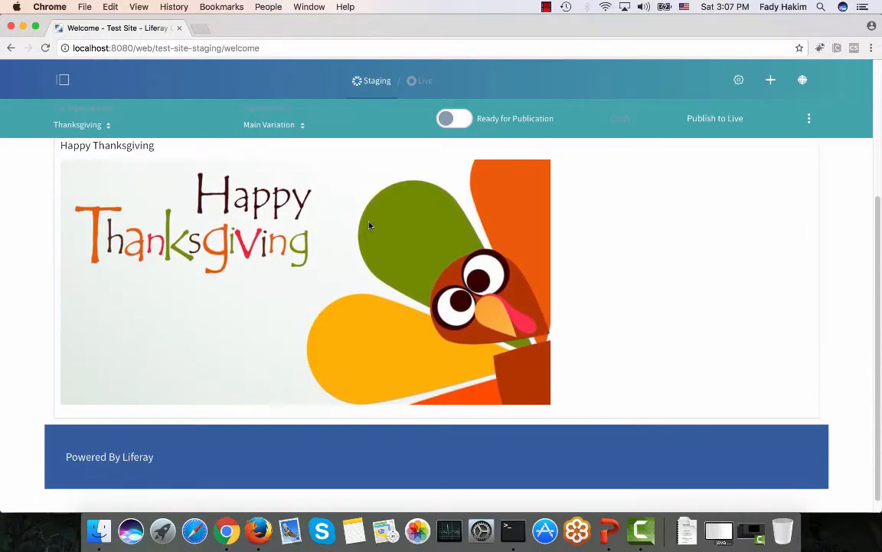
{"action": "scroll", "coordinate": [369, 222], "scroll_direction": "up", "scroll_amount": 5}
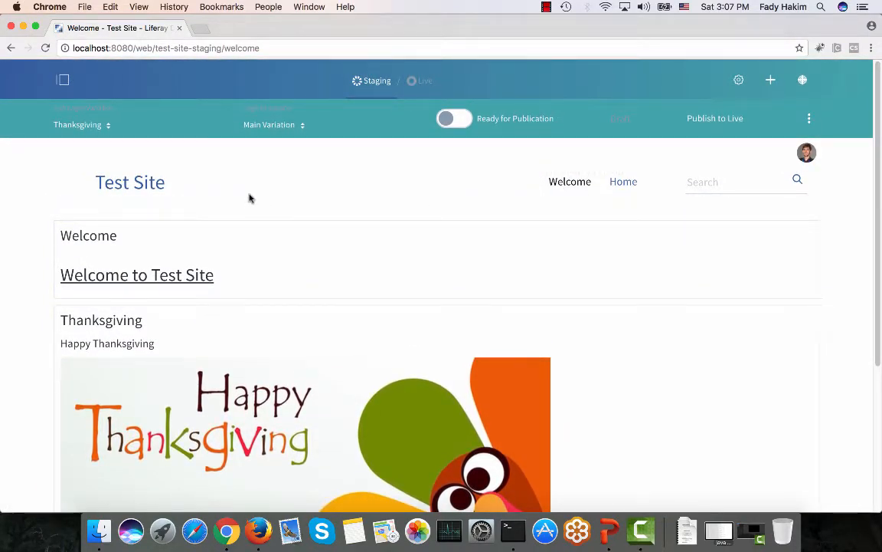
Toggle twice between the New Year and Thanksgiving variations, then start publishing Thanksgiving to Live.
{"action": "left_click", "coordinate": [83, 125]}
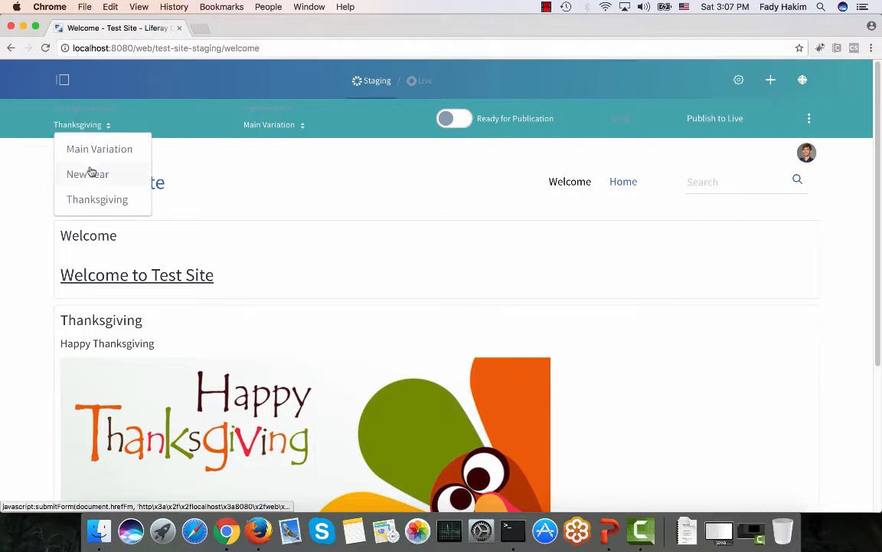
{"action": "left_click", "coordinate": [89, 173]}
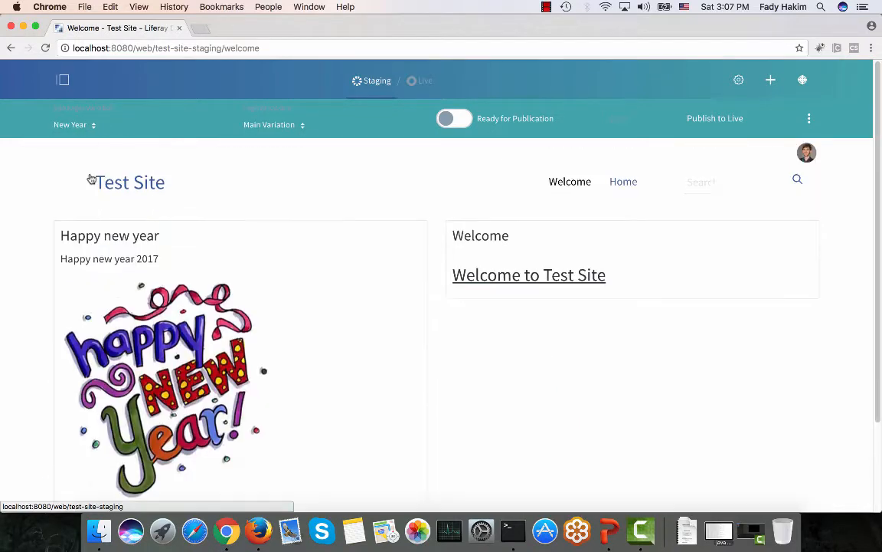
{"action": "left_click", "coordinate": [84, 124]}
{"action": "left_click", "coordinate": [99, 199]}
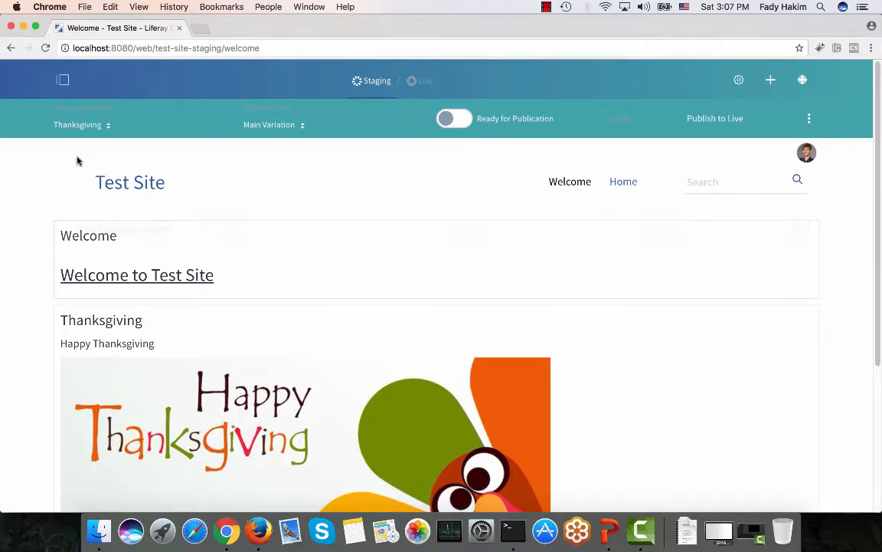
{"action": "left_click", "coordinate": [77, 124]}
{"action": "left_click", "coordinate": [80, 172]}
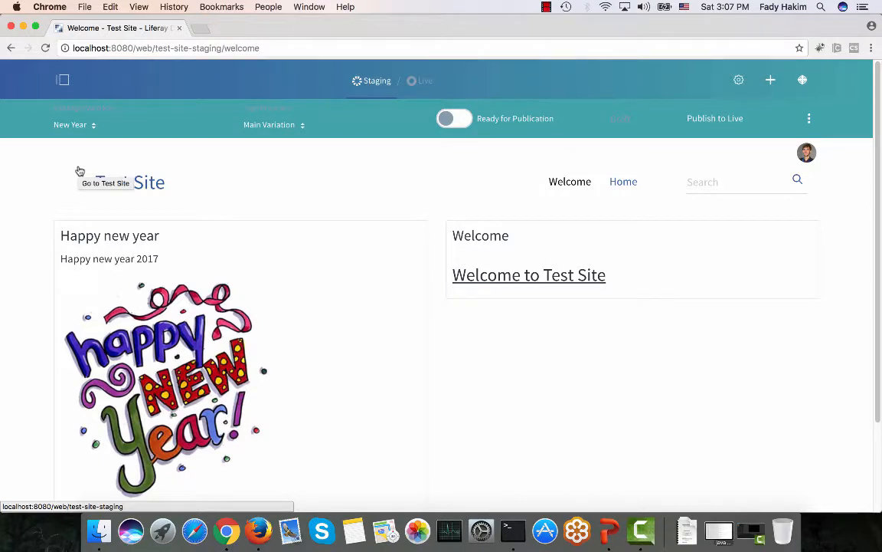
{"action": "left_click", "coordinate": [69, 126]}
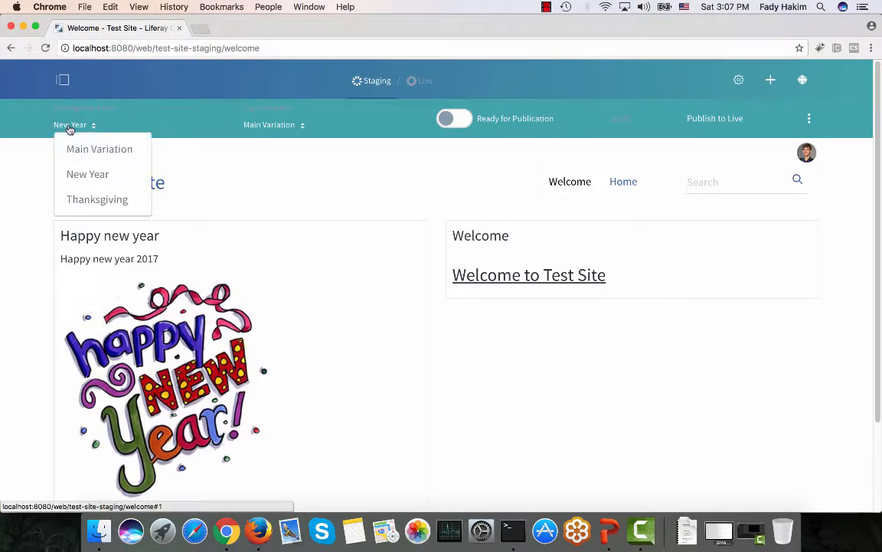
{"action": "left_click", "coordinate": [70, 199]}
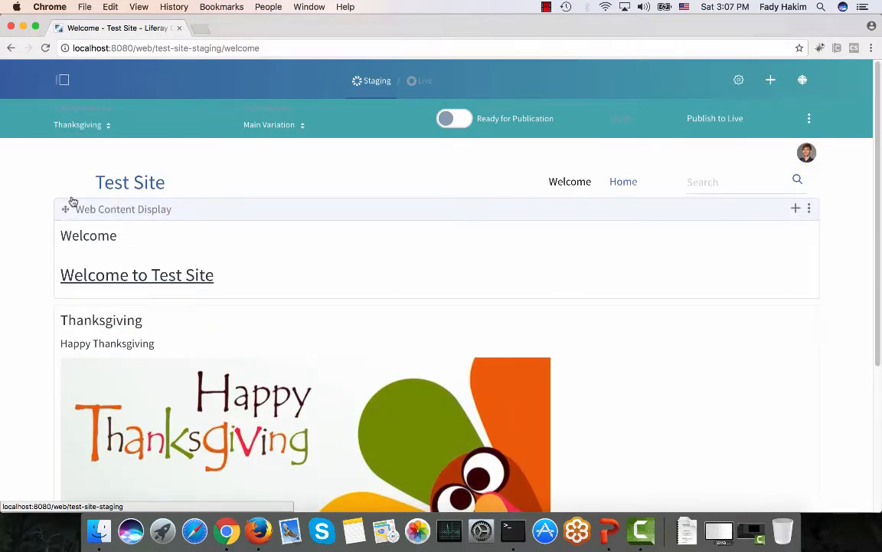
{"action": "left_click", "coordinate": [726, 121]}
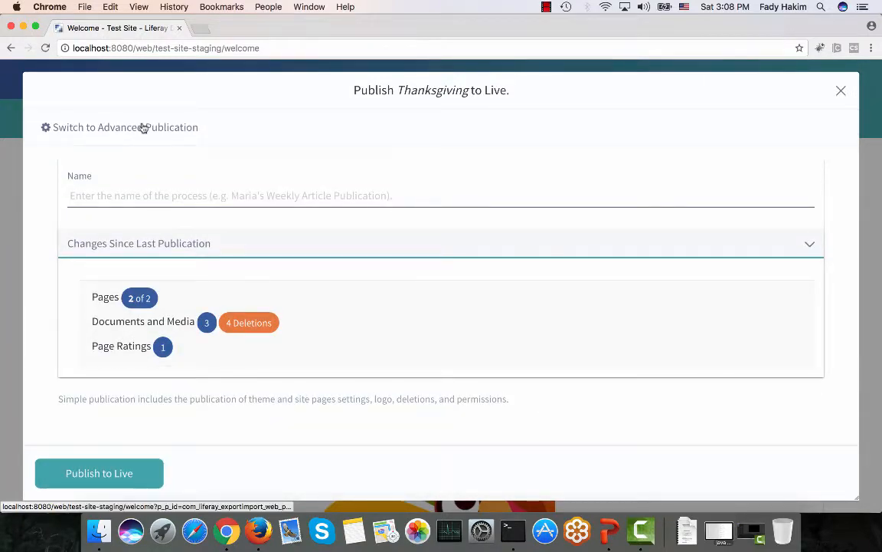
Switch to Advanced Publication and name the process 'Publish Thanksgiving'.
{"action": "left_click", "coordinate": [143, 127]}
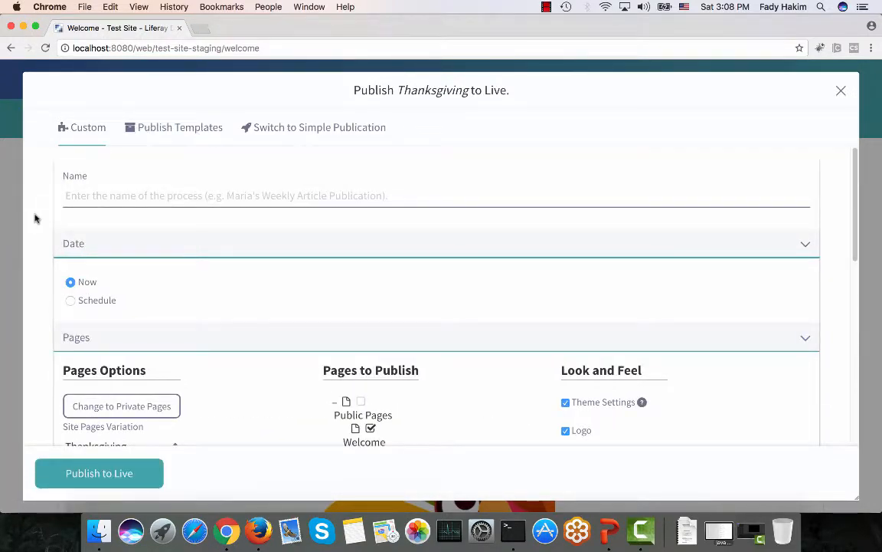
{"action": "left_click", "coordinate": [107, 196]}
{"action": "type", "text": "Publish Thanks"}
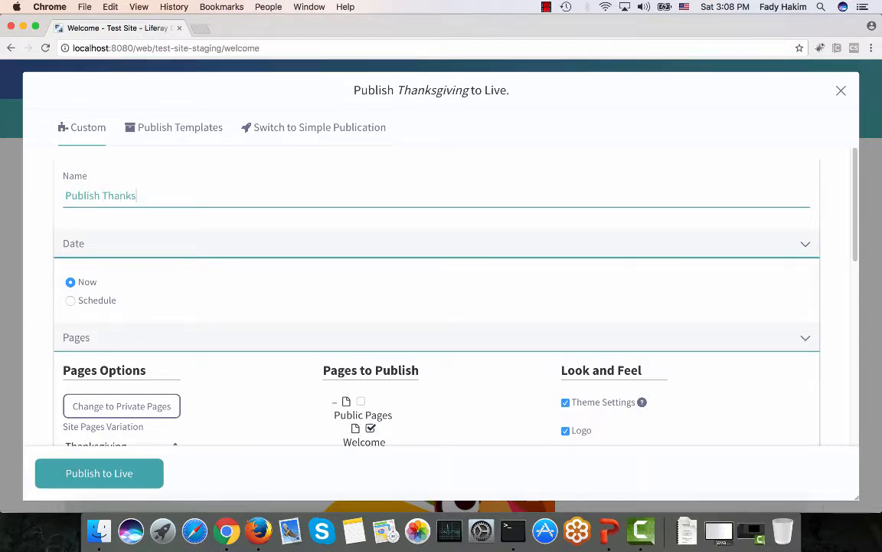
{"action": "type", "text": "giving"}
Keep the publication date as Now, publish Thanksgiving to Live, and bring up Firefox.
{"action": "scroll", "coordinate": [94, 246], "scroll_direction": "down", "scroll_amount": 2}
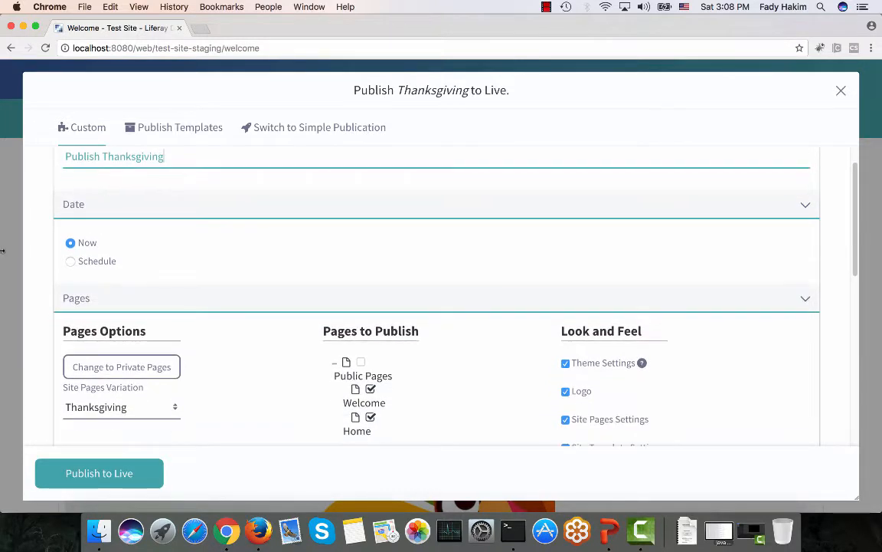
{"action": "left_click", "coordinate": [91, 265]}
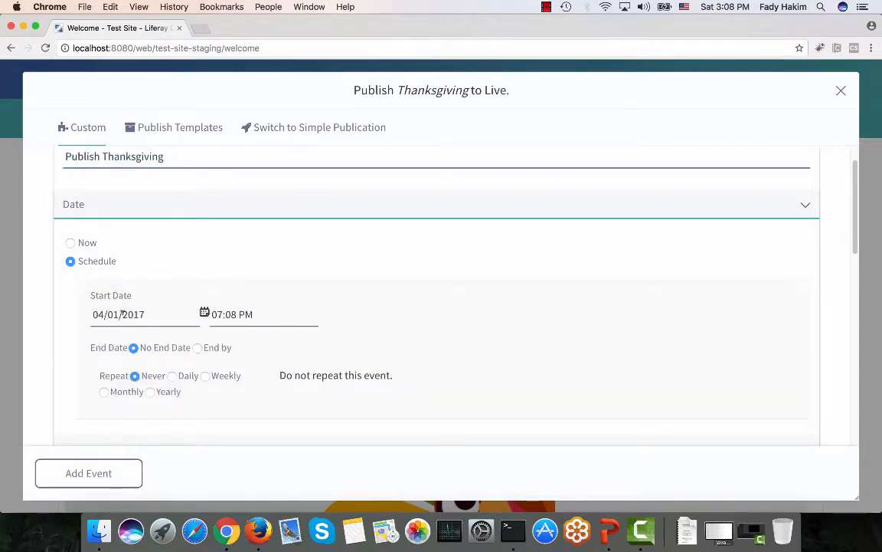
{"action": "left_click", "coordinate": [82, 245]}
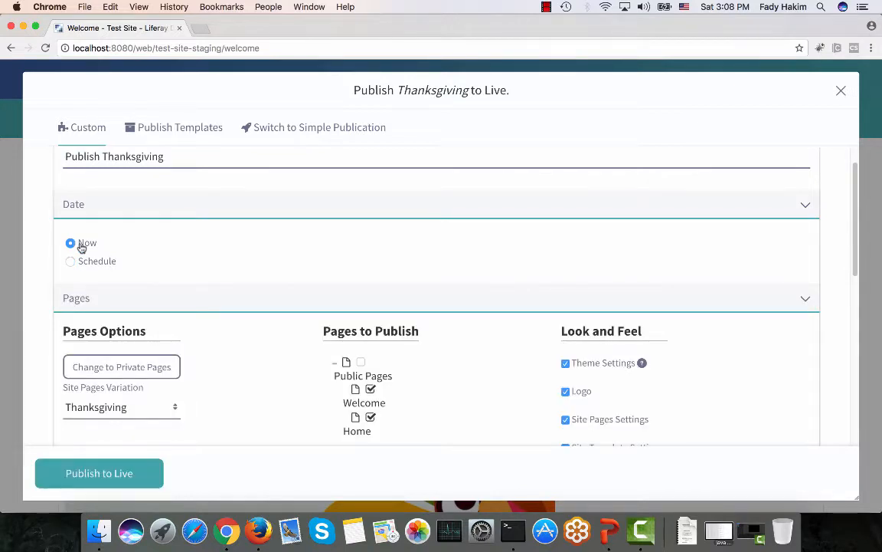
{"action": "scroll", "coordinate": [81, 247], "scroll_direction": "down", "scroll_amount": 3}
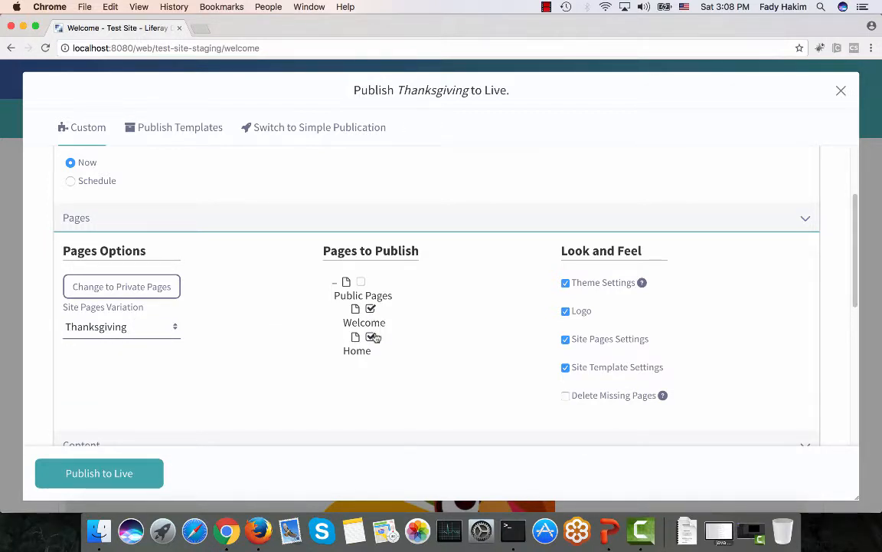
{"action": "scroll", "coordinate": [376, 338], "scroll_direction": "down", "scroll_amount": 6}
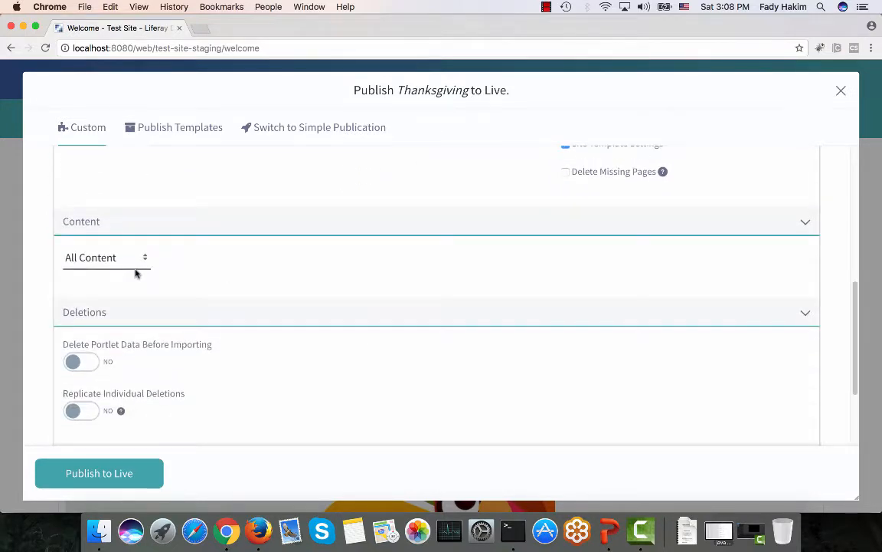
{"action": "scroll", "coordinate": [135, 273], "scroll_direction": "down", "scroll_amount": 2}
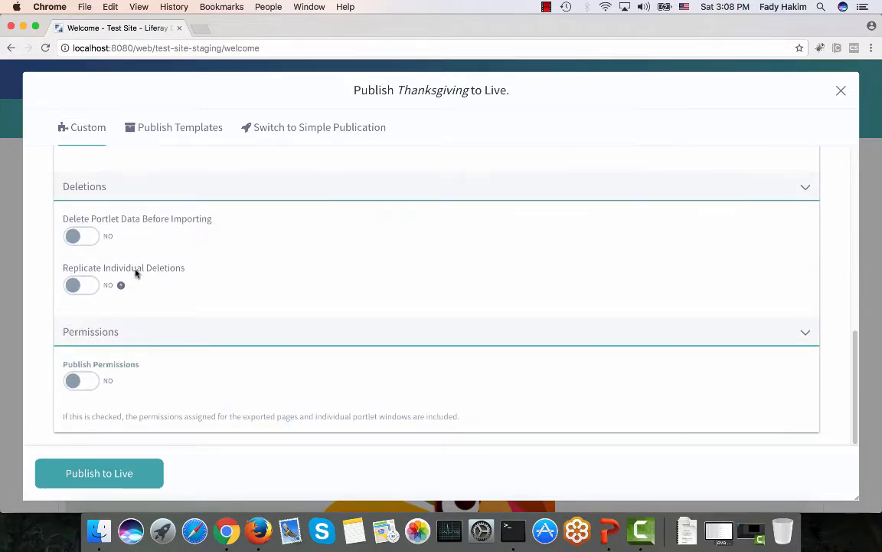
{"action": "left_click", "coordinate": [95, 483]}
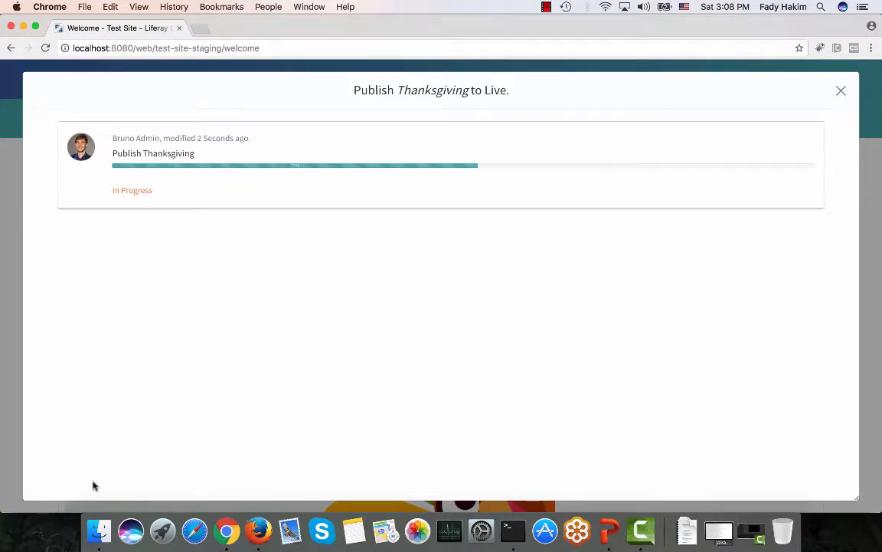
{"action": "left_click", "coordinate": [261, 524]}
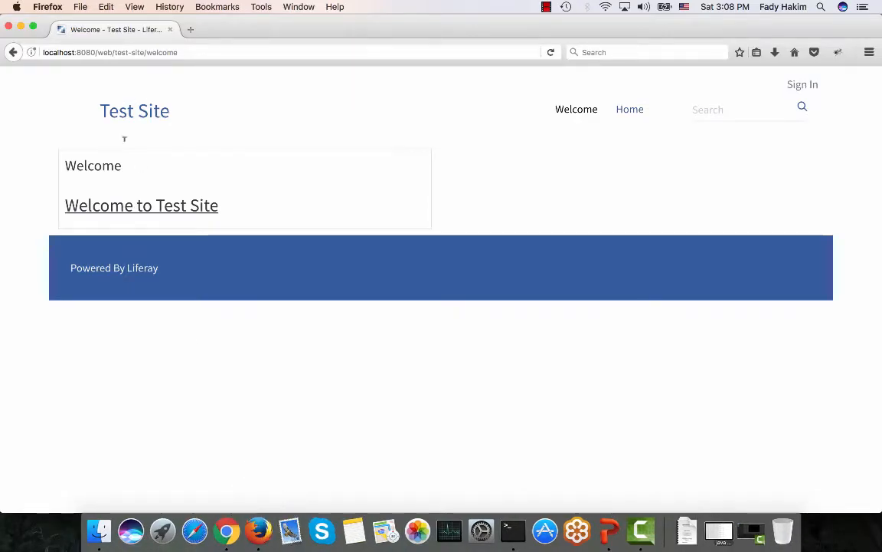
Reload the live Test Site in Firefox to confirm the Happy Thanksgiving post, then return to Chrome.
{"action": "left_click", "coordinate": [226, 524]}
{"action": "left_click", "coordinate": [253, 523]}
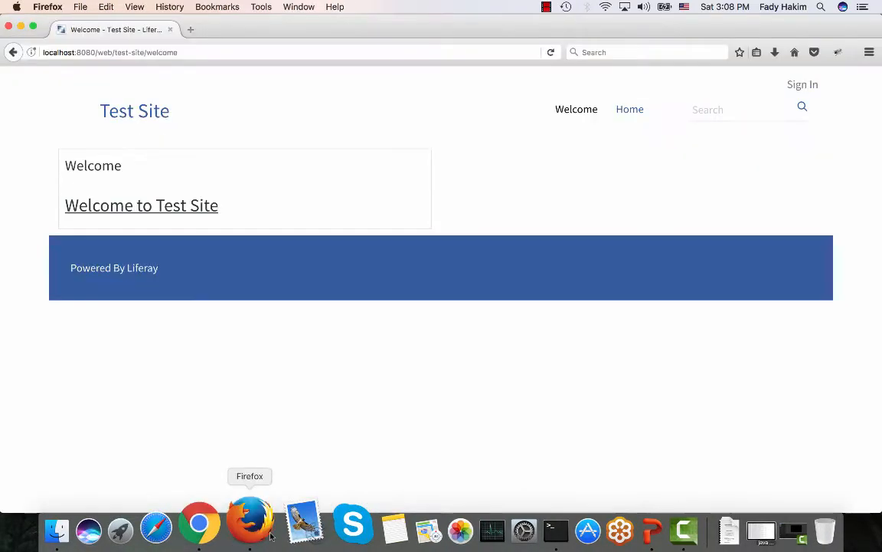
{"action": "left_click", "coordinate": [551, 52]}
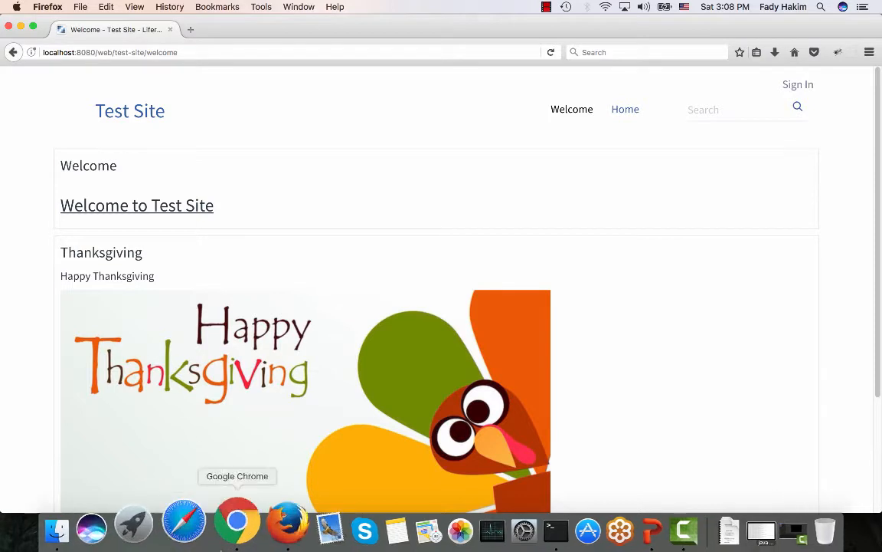
{"action": "left_click", "coordinate": [232, 543]}
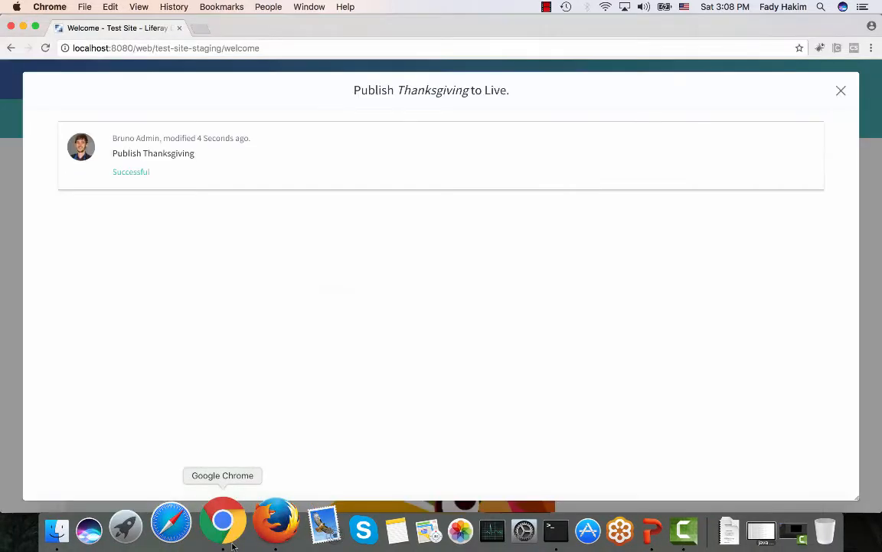
Close the Thanksgiving publication dialog, select the New Year variation, and start Publish to Live.
{"action": "left_click", "coordinate": [841, 92]}
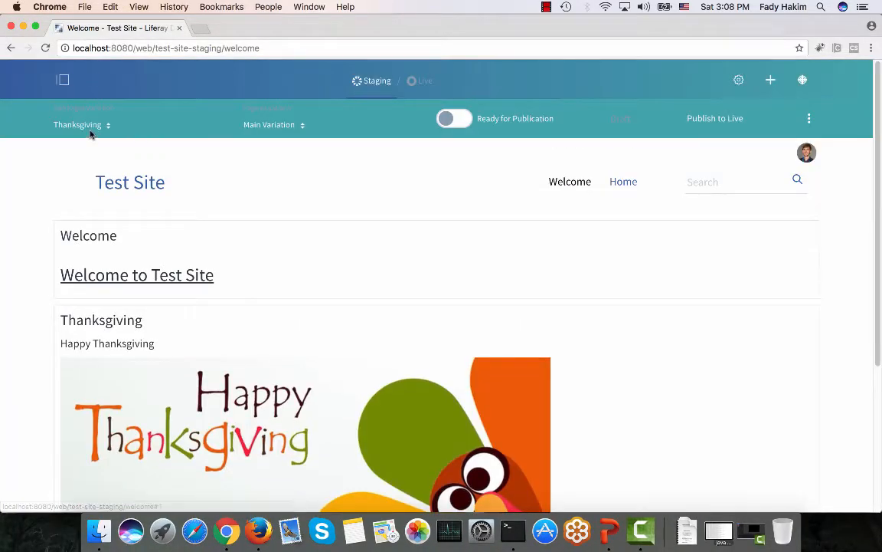
{"action": "left_click", "coordinate": [90, 126]}
{"action": "left_click", "coordinate": [87, 174]}
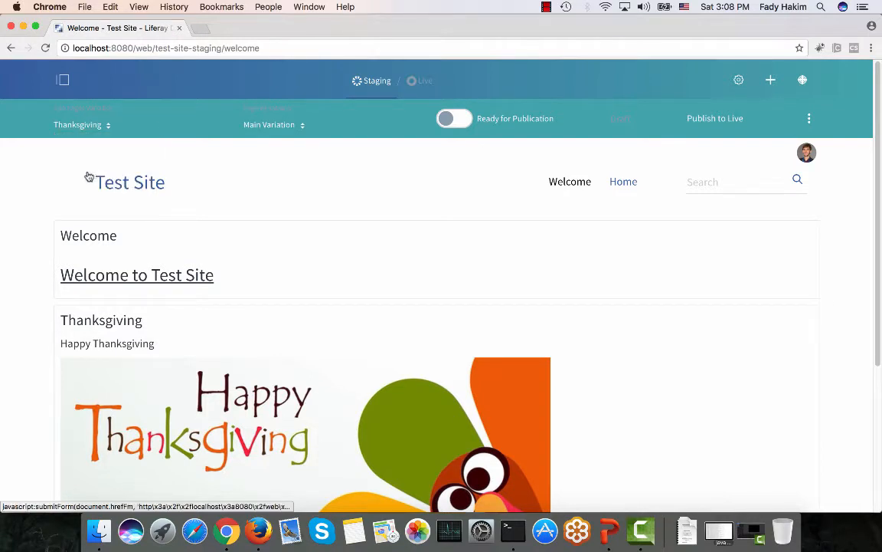
{"action": "left_click", "coordinate": [724, 119]}
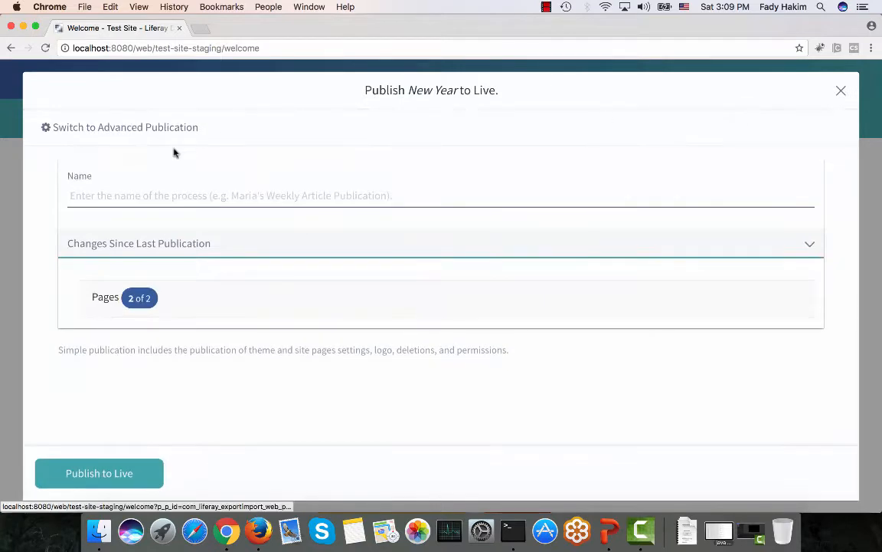
Switch to Advanced Publication and name the process 'publish new year pages'.
{"action": "left_click", "coordinate": [152, 193]}
{"action": "type", "text": "p"}
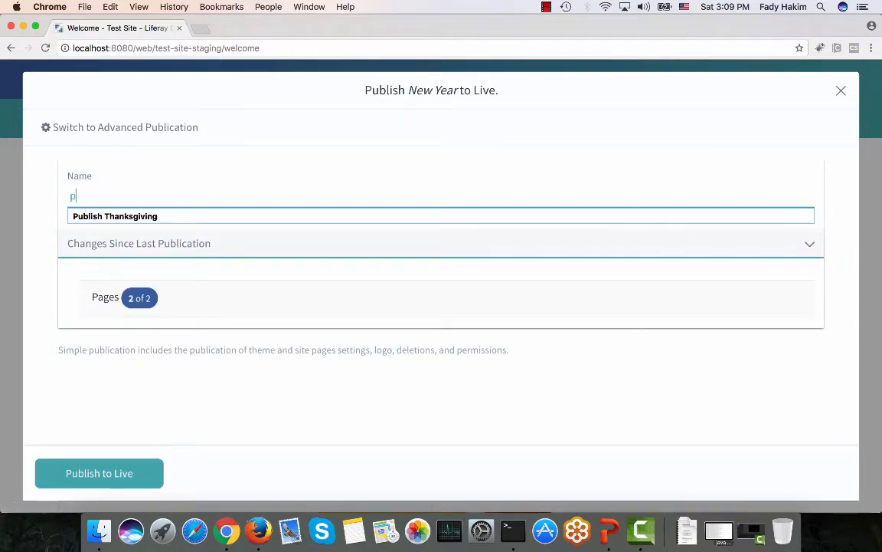
{"action": "type", "text": "ublish new"}
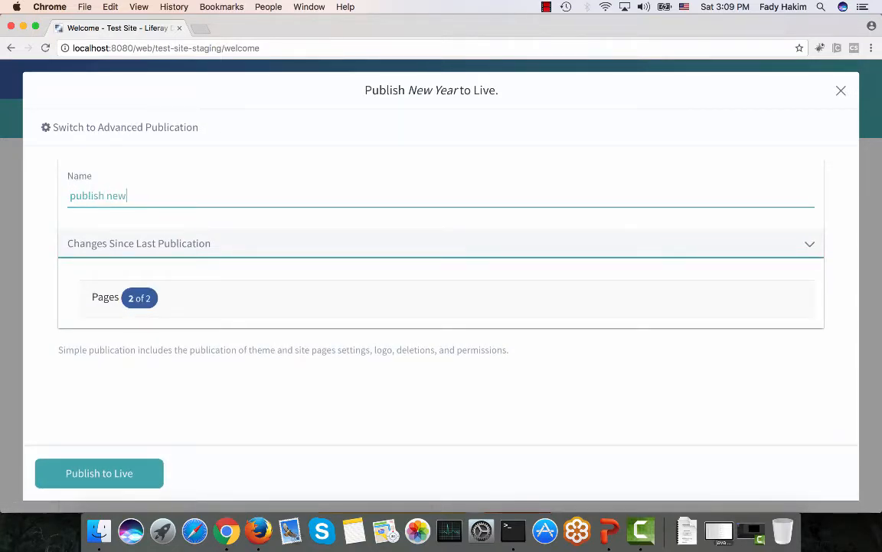
{"action": "type", "text": " year pages"}
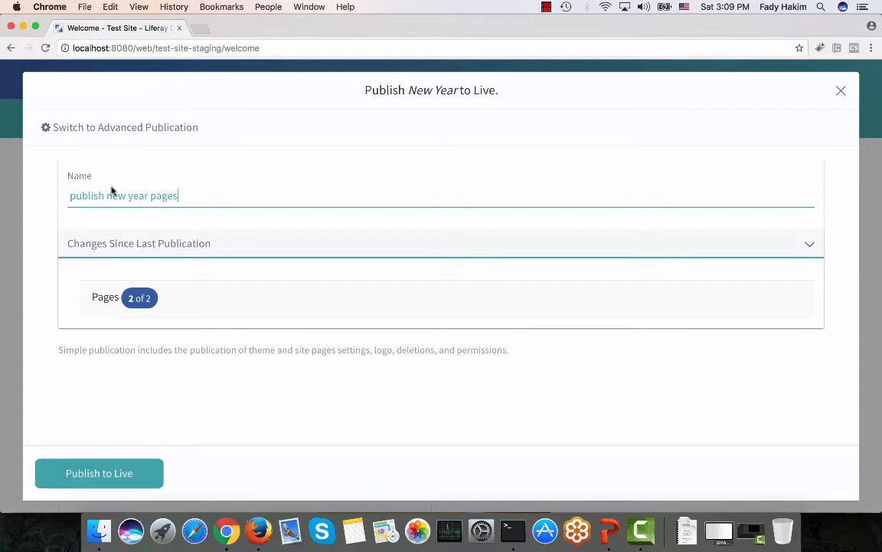
{"action": "left_click", "coordinate": [119, 128]}
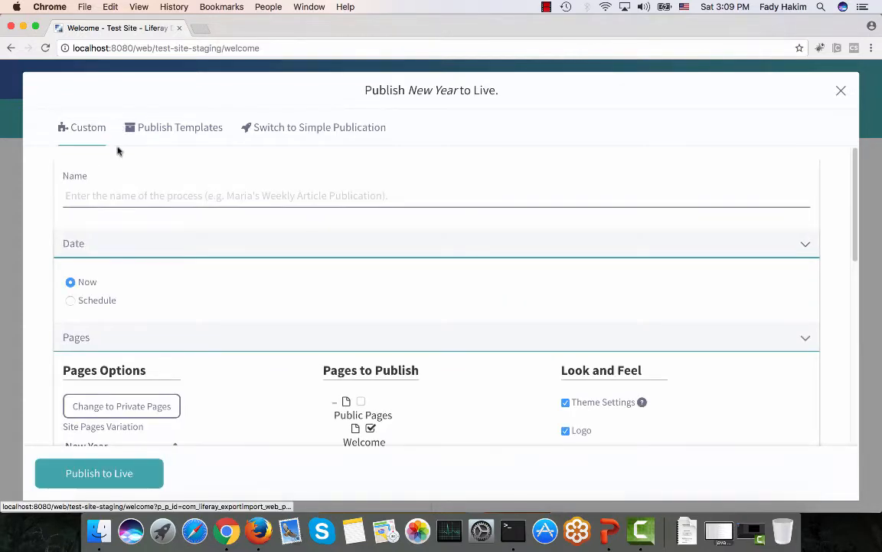
{"action": "type", "text": "pu"}
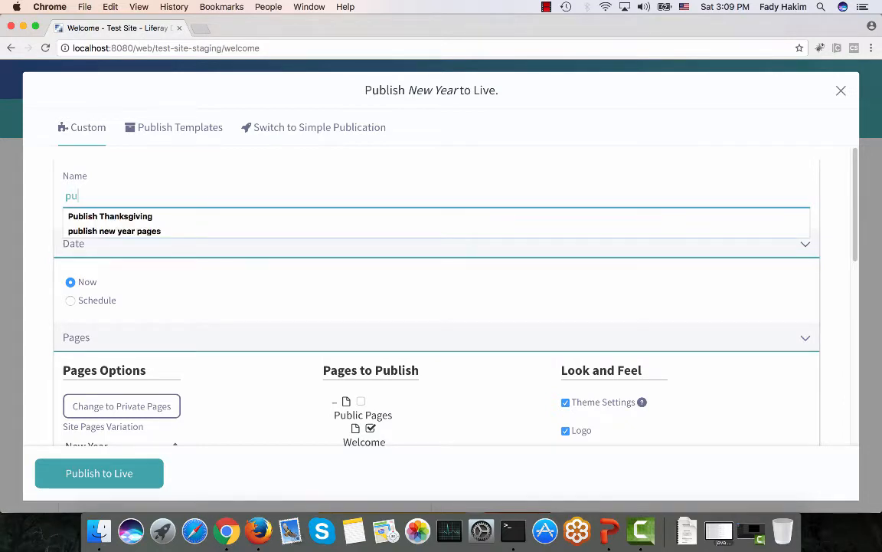
{"action": "type", "text": "blish new"}
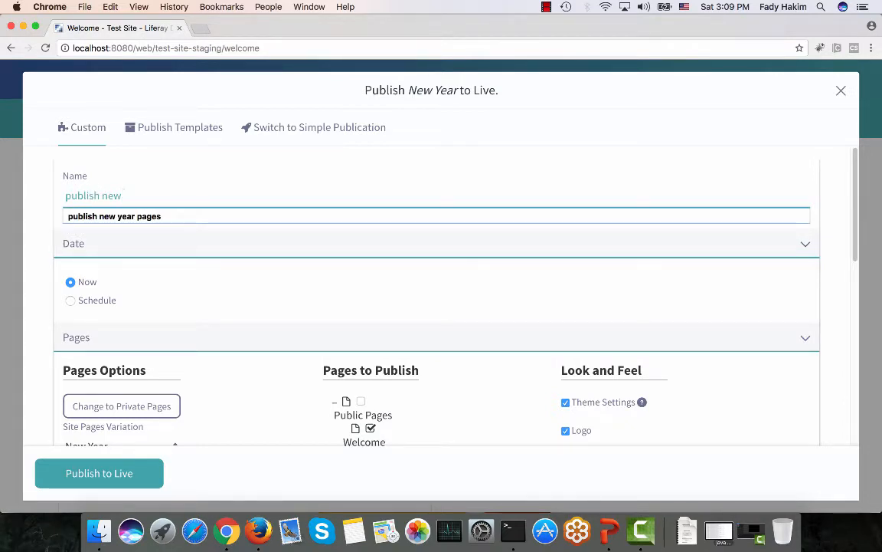
{"action": "key", "text": "Down"}
{"action": "key", "text": "Return"}
Publish the New Year variation to Live and bring up the live site in Firefox.
{"action": "scroll", "coordinate": [76, 284], "scroll_direction": "down", "scroll_amount": 1}
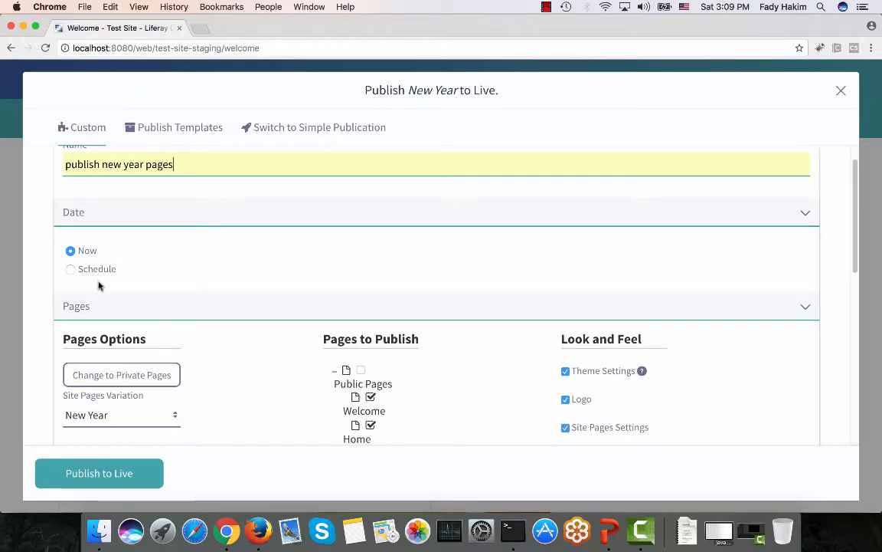
{"action": "scroll", "coordinate": [98, 286], "scroll_direction": "down", "scroll_amount": 3}
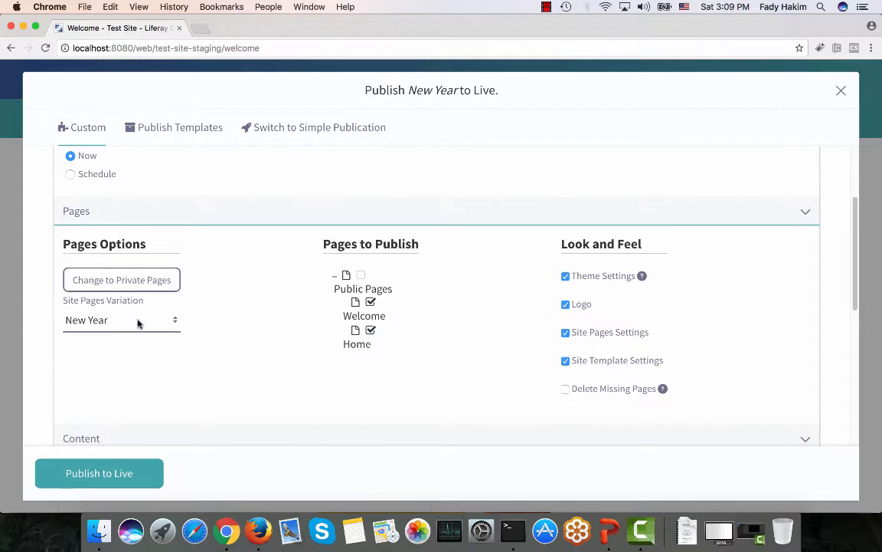
{"action": "scroll", "coordinate": [138, 323], "scroll_direction": "down", "scroll_amount": 2}
{"action": "scroll", "coordinate": [138, 322], "scroll_direction": "down", "scroll_amount": 7}
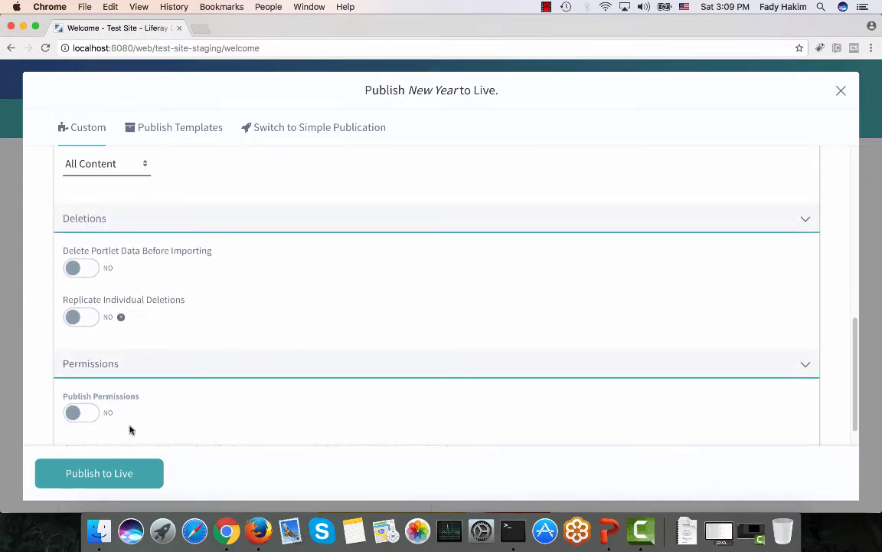
{"action": "left_click", "coordinate": [120, 473]}
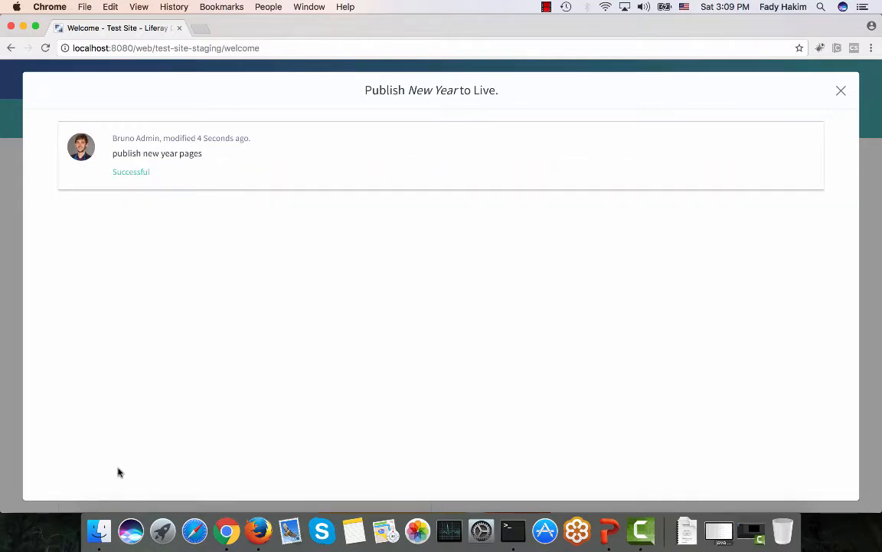
{"action": "left_click", "coordinate": [258, 527]}
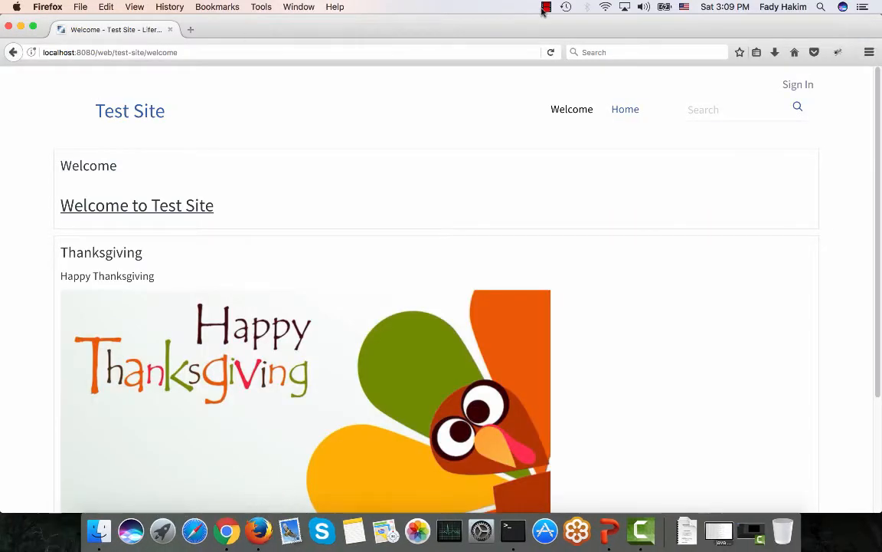
Reload the live Test Site in Firefox to see Happy new year beside Welcome, then return to Chrome.
{"action": "left_click", "coordinate": [551, 53]}
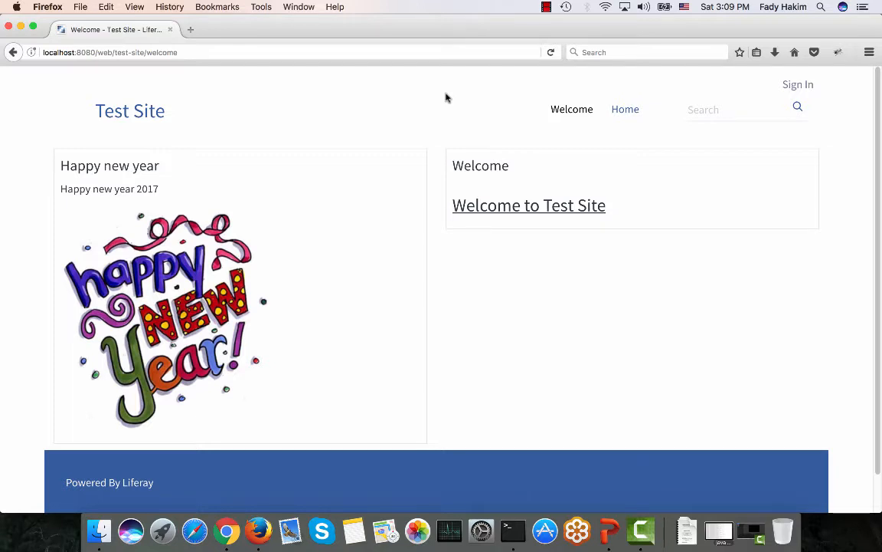
{"action": "left_click", "coordinate": [226, 530]}
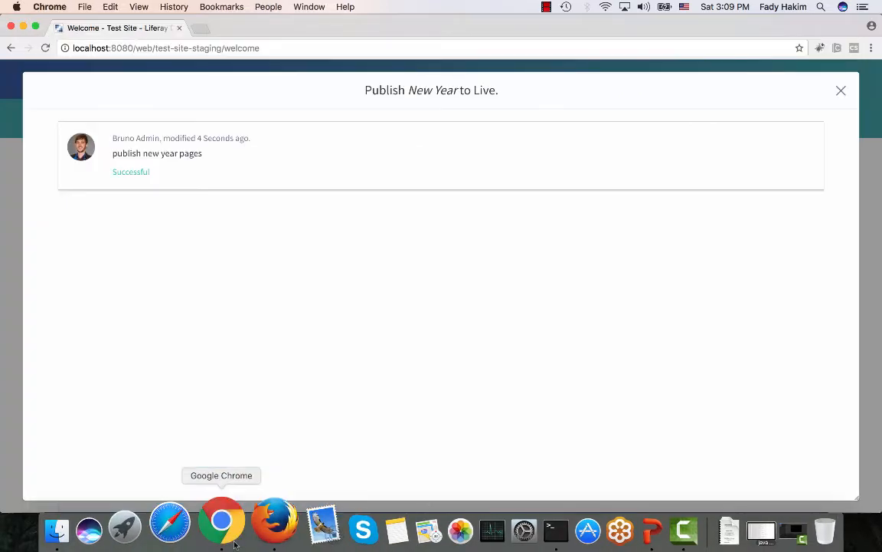
Close the finished Publish New Year to Live dialog, back to the staging welcome page.
{"action": "left_click", "coordinate": [841, 92]}
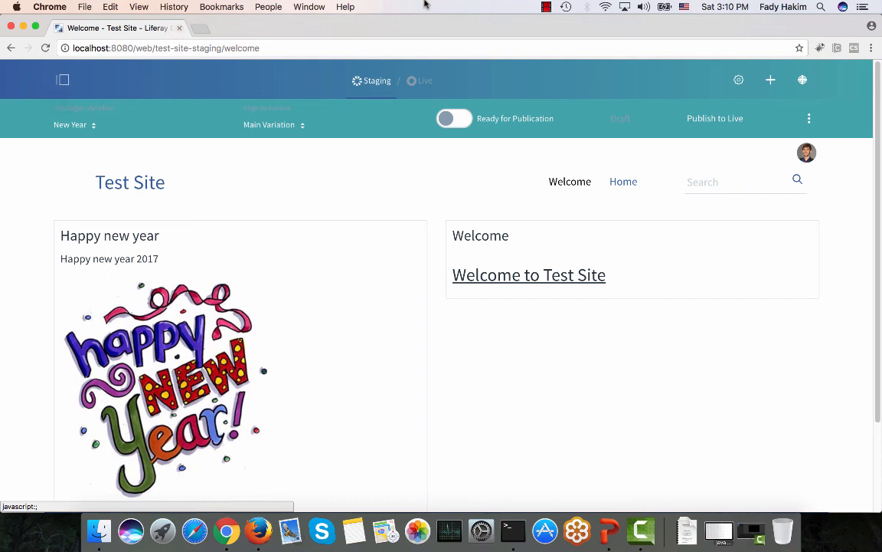
{"action": "left_click", "coordinate": [546, 7]}
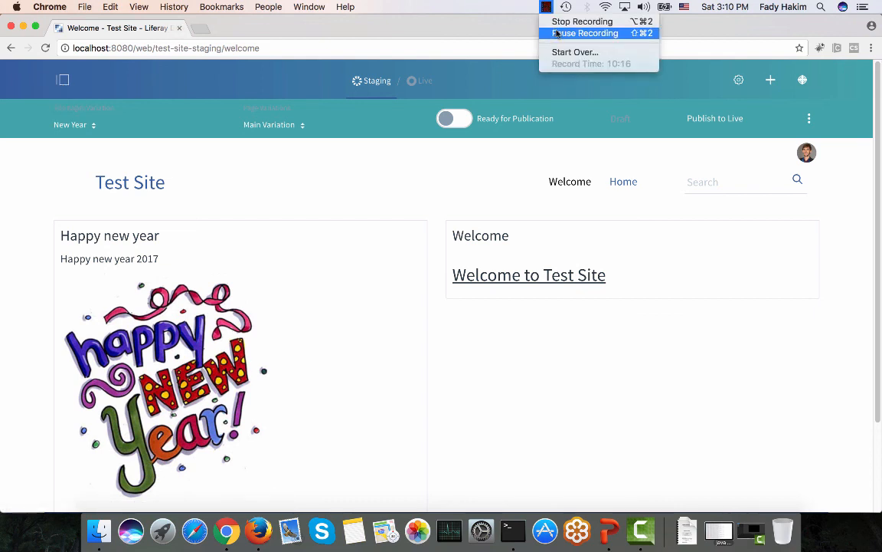